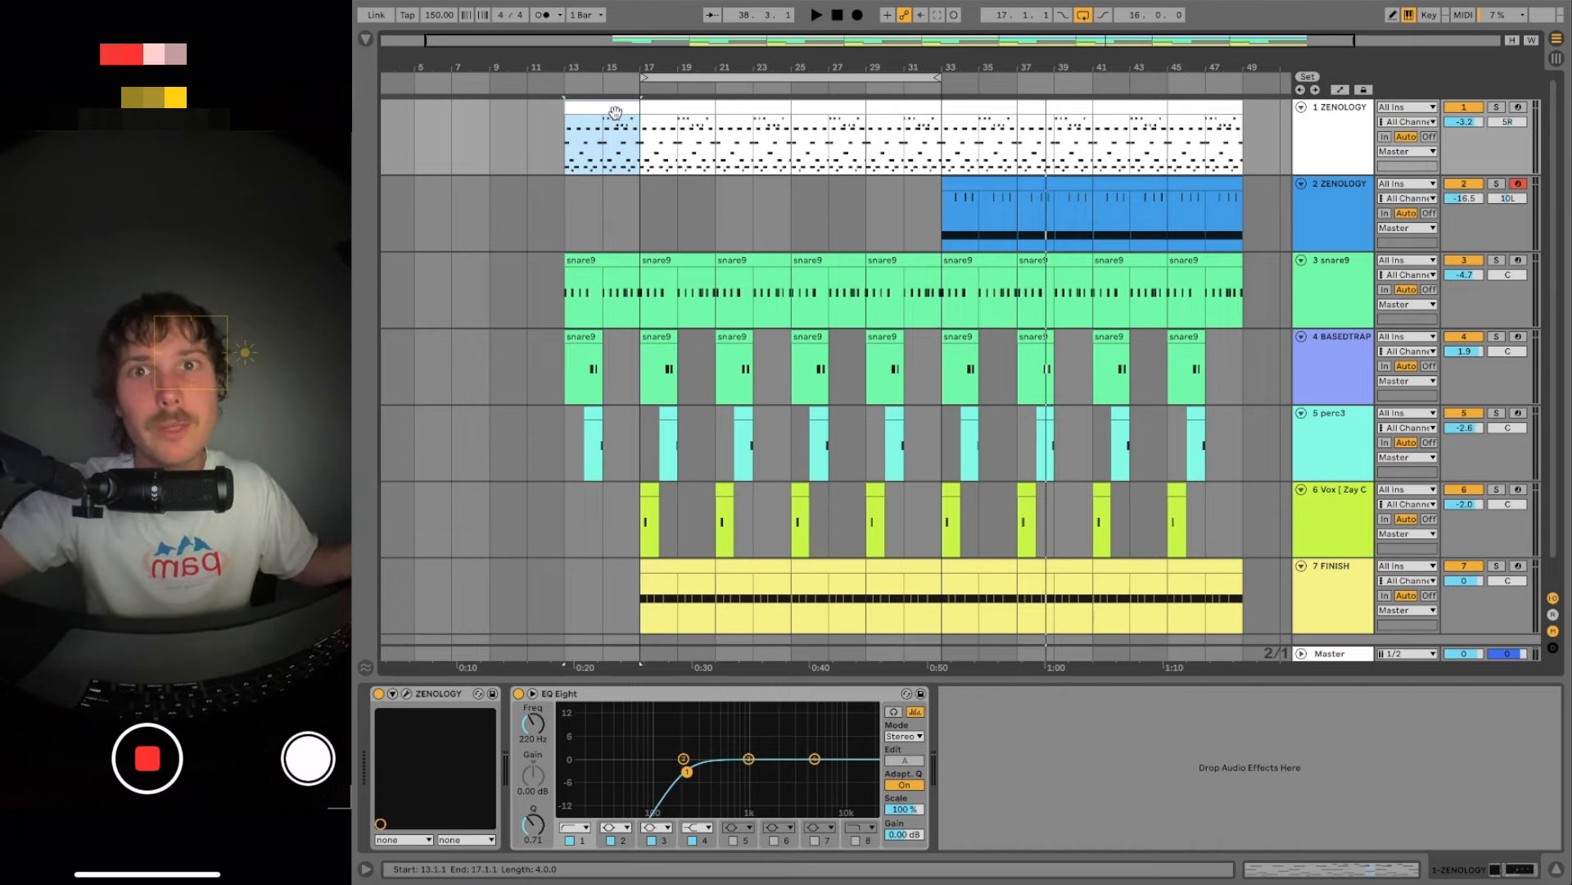
# - Inspect the preset of the first ZENOLOGY track and the opening C#4, A3 and E3 notes of its melody clip
pyautogui.press('alt+super+p')
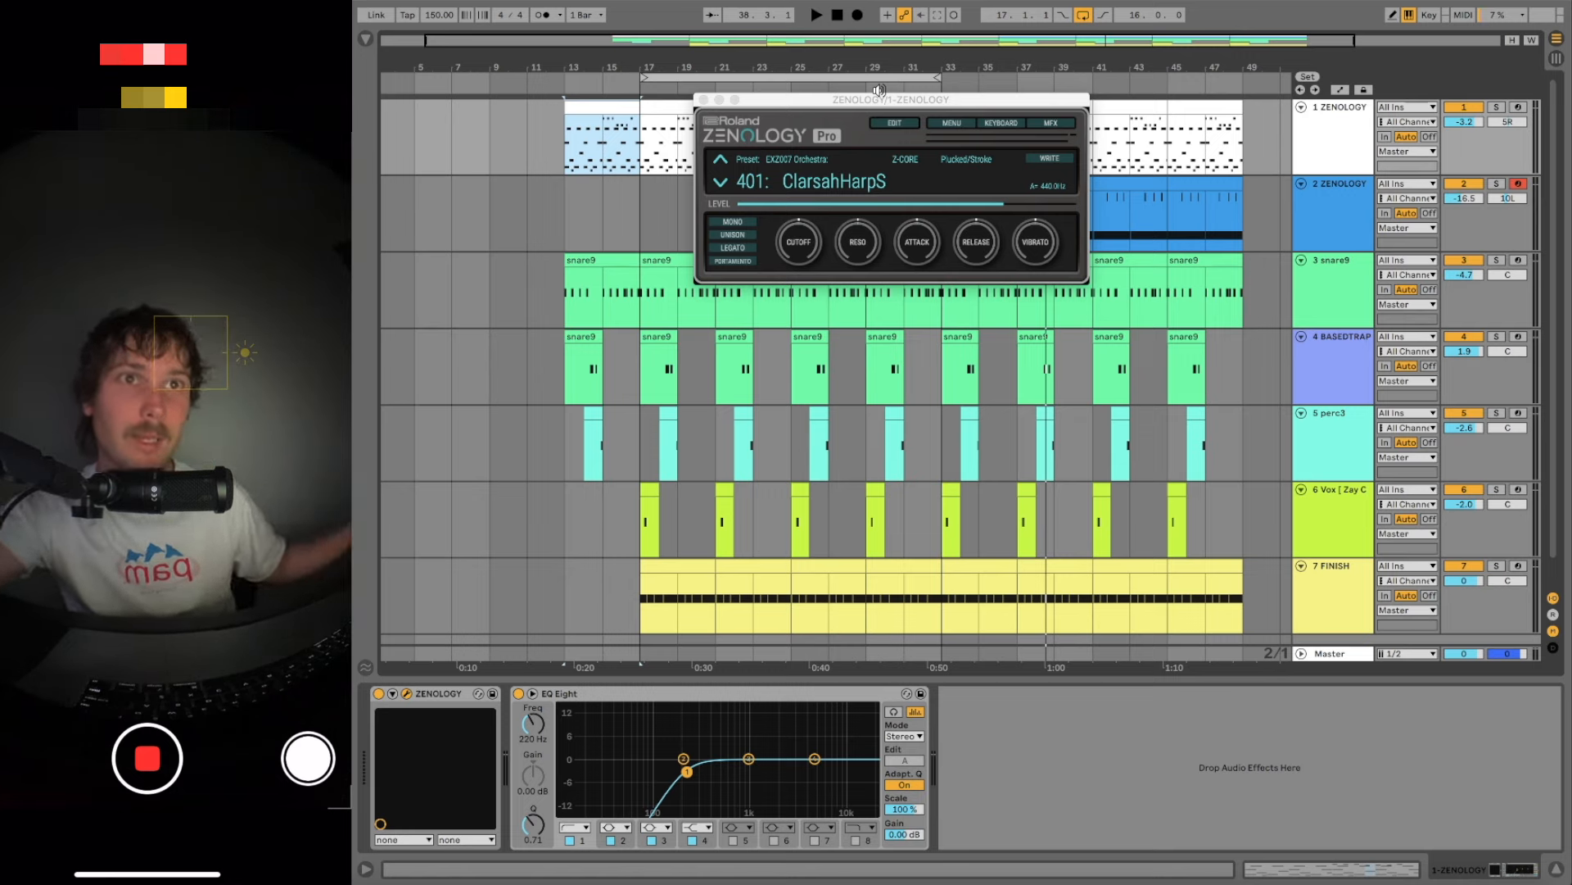
pyautogui.click(894, 182)
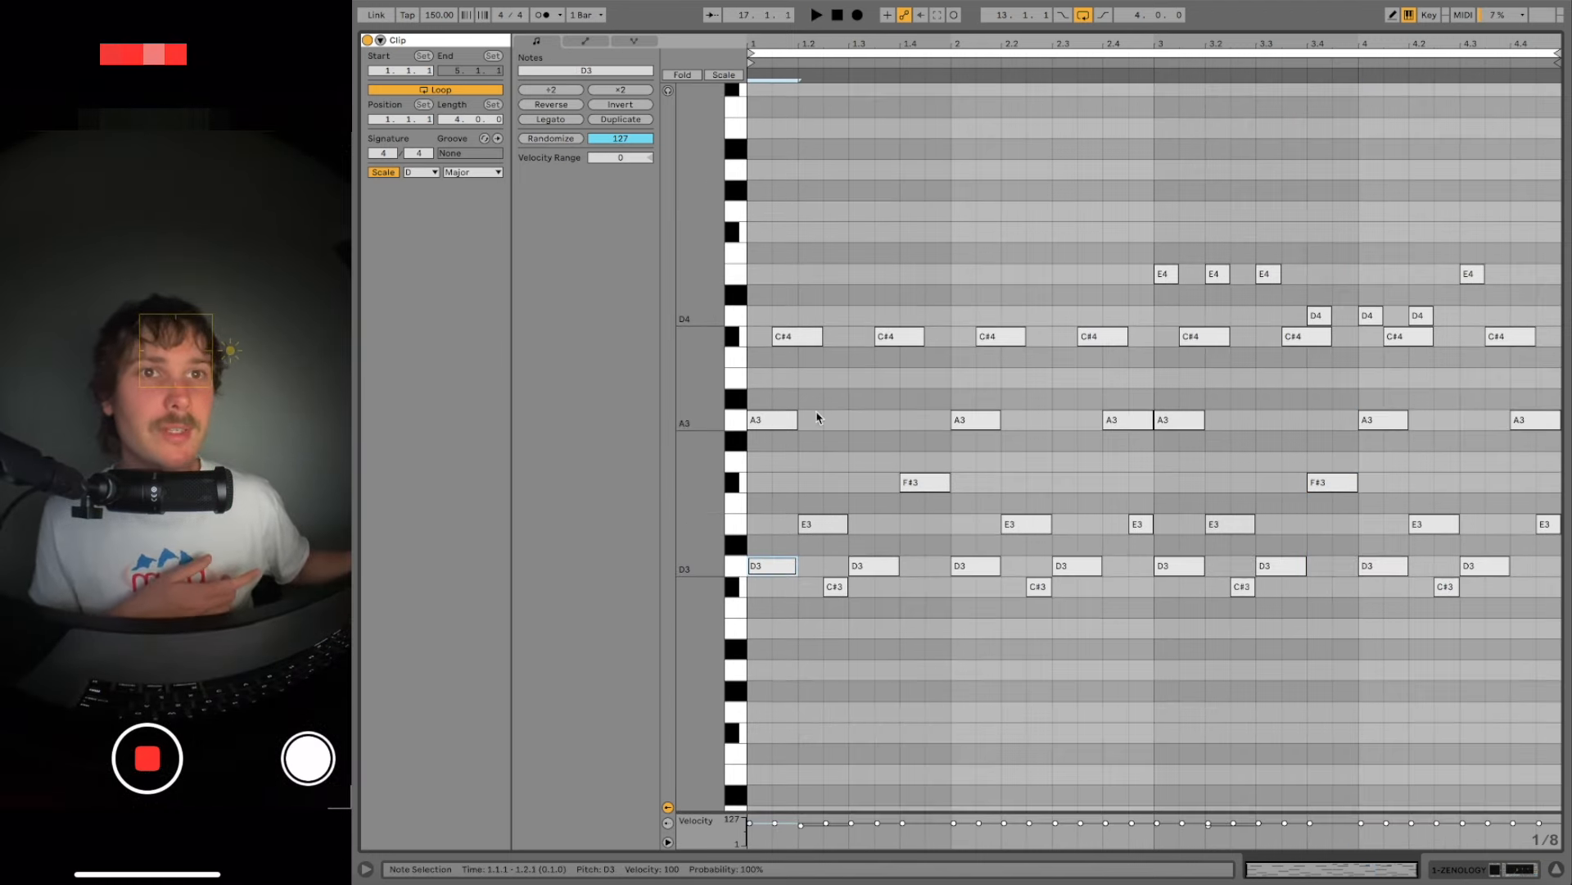
pyautogui.click(791, 339)
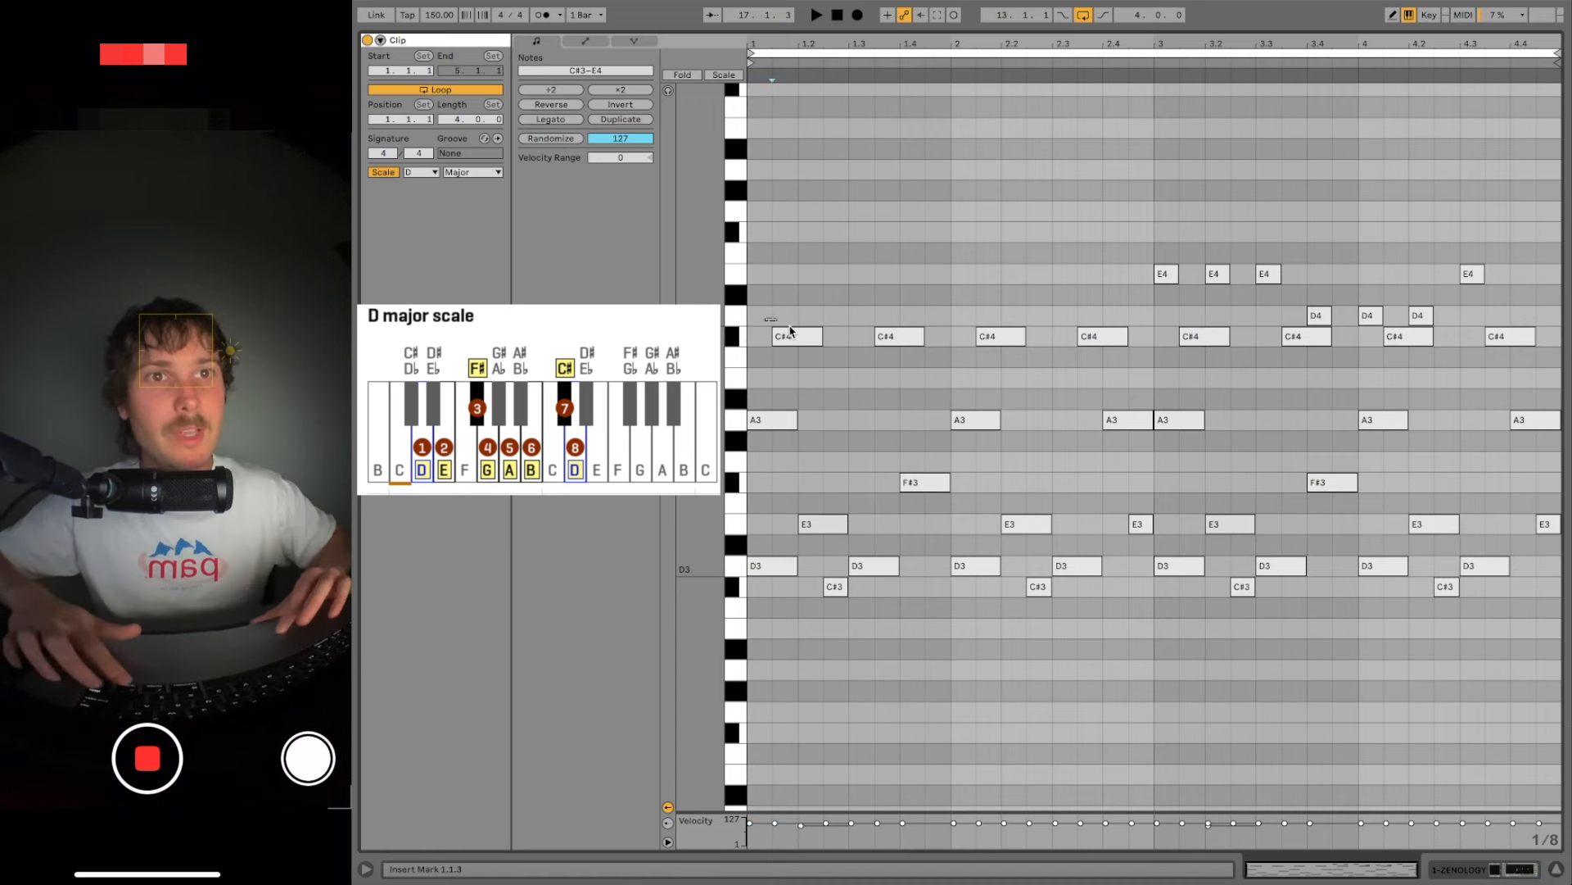
pyautogui.click(784, 420)
pyautogui.click(829, 524)
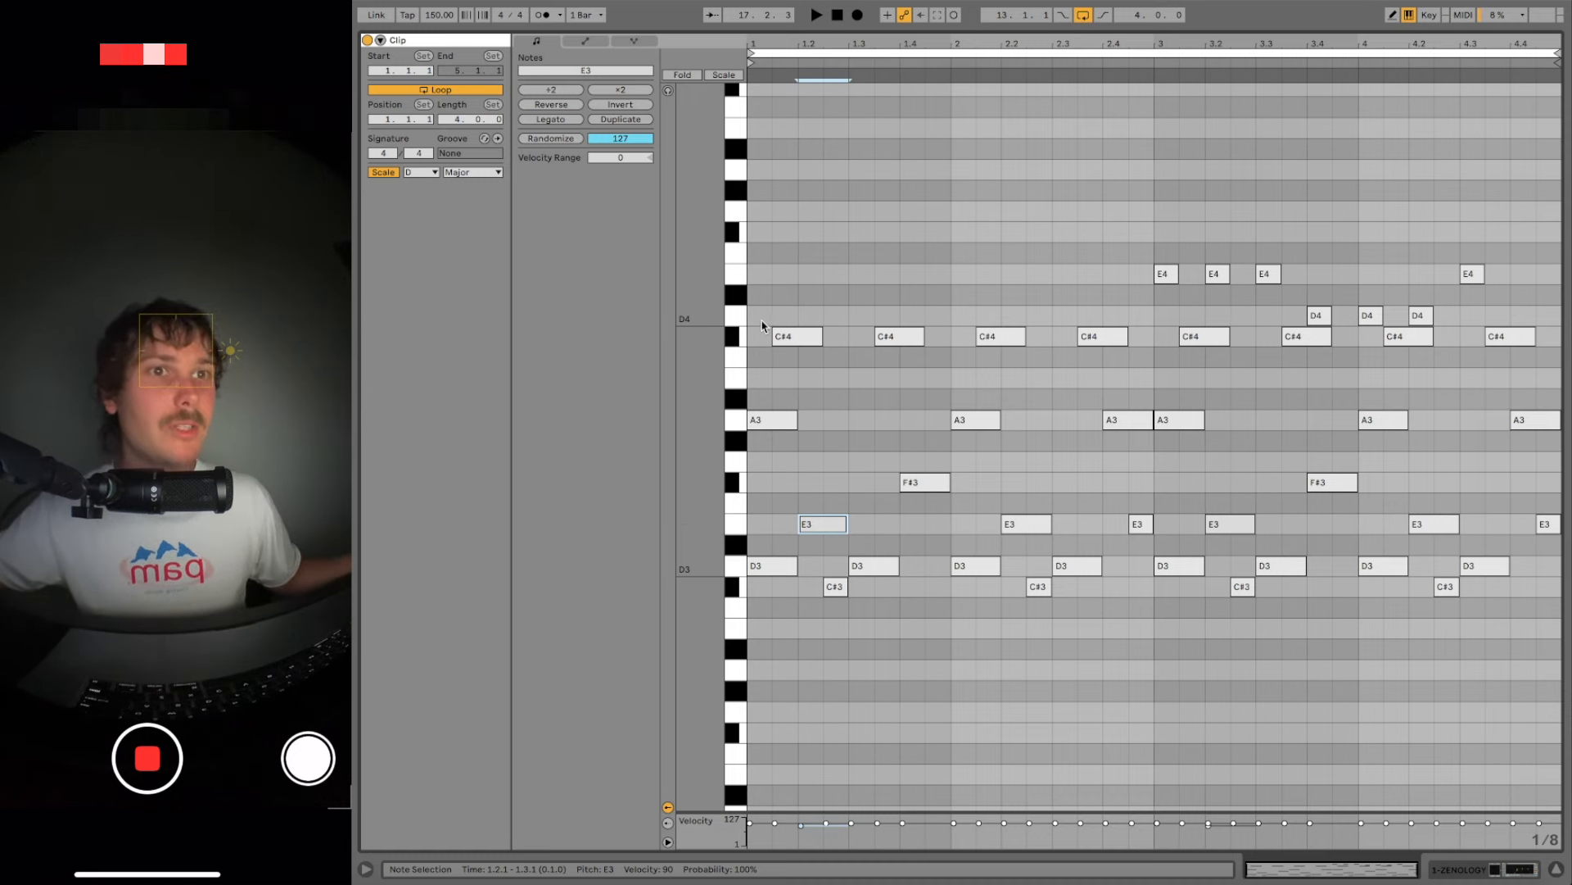
# - Select the melody's notes in bars 1–2, those in bars 3–4, and the high E4 and D4 notes for review
pyautogui.moveTo(753, 323); pyautogui.dragTo(1145, 643)
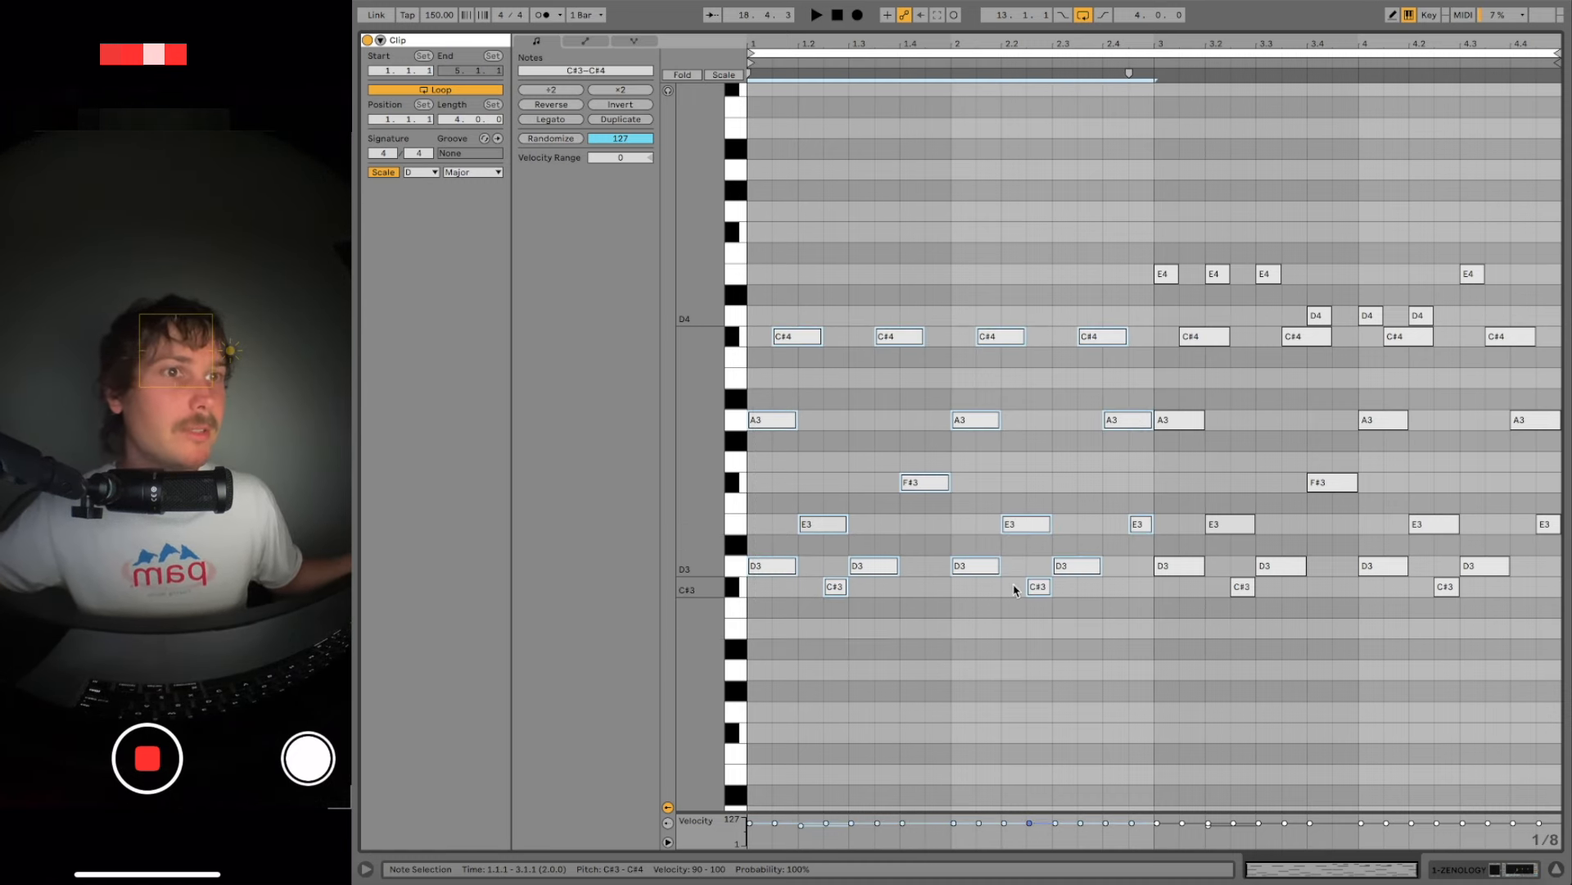
pyautogui.click(1165, 339)
pyautogui.moveTo(1166, 339); pyautogui.dragTo(1561, 643)
pyautogui.moveTo(1169, 254); pyautogui.dragTo(1479, 318)
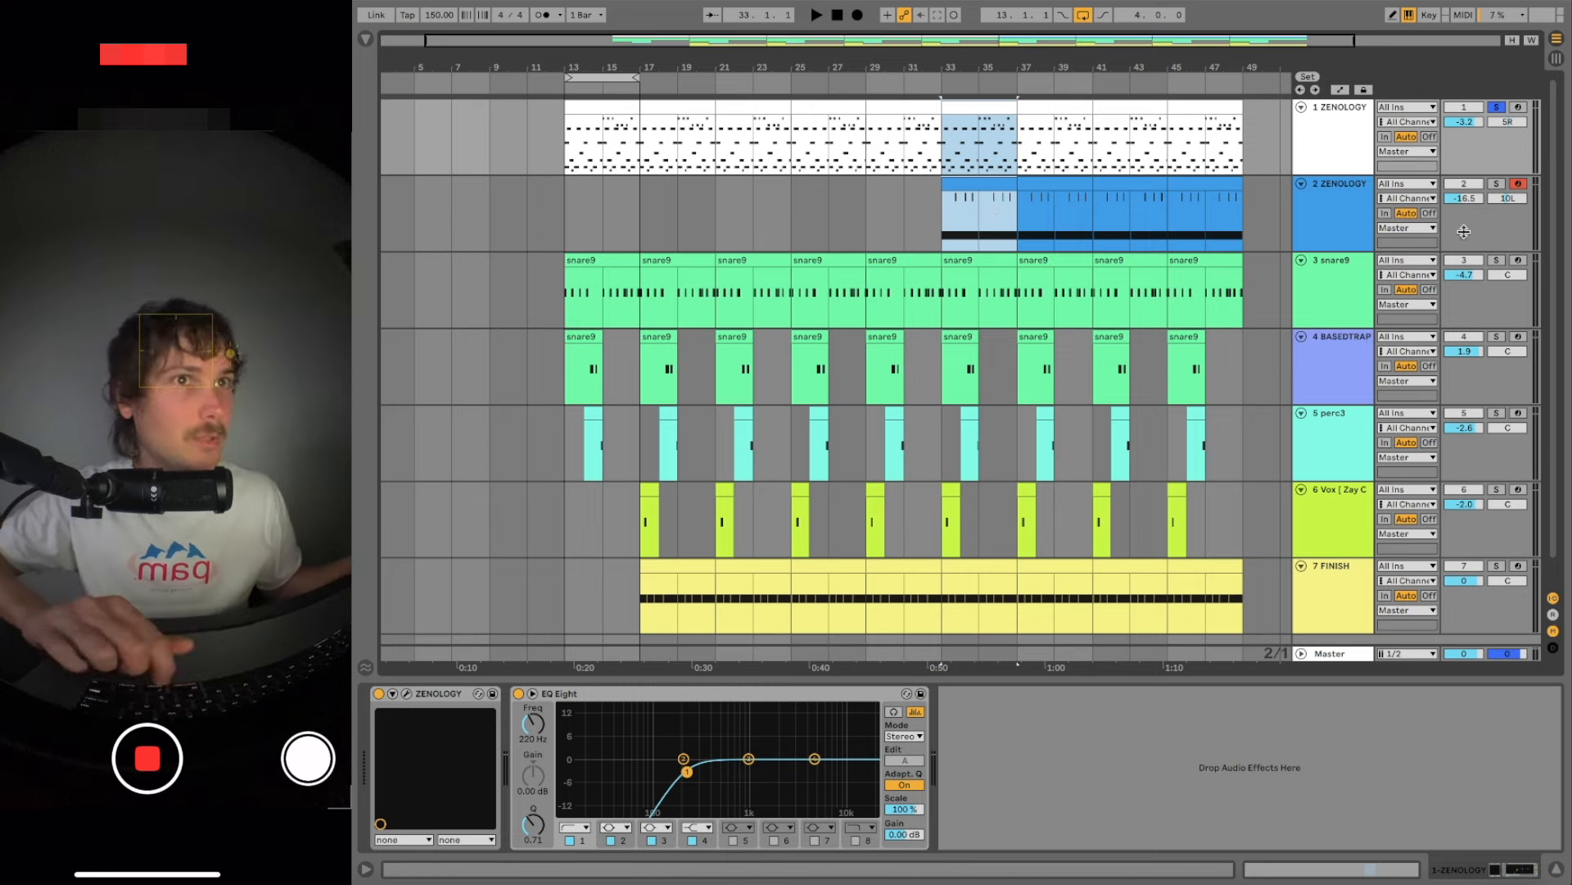
# - Open the first four-bar clip on the second ZENOLOGY track and select its first long A3 note
pyautogui.click(986, 185)
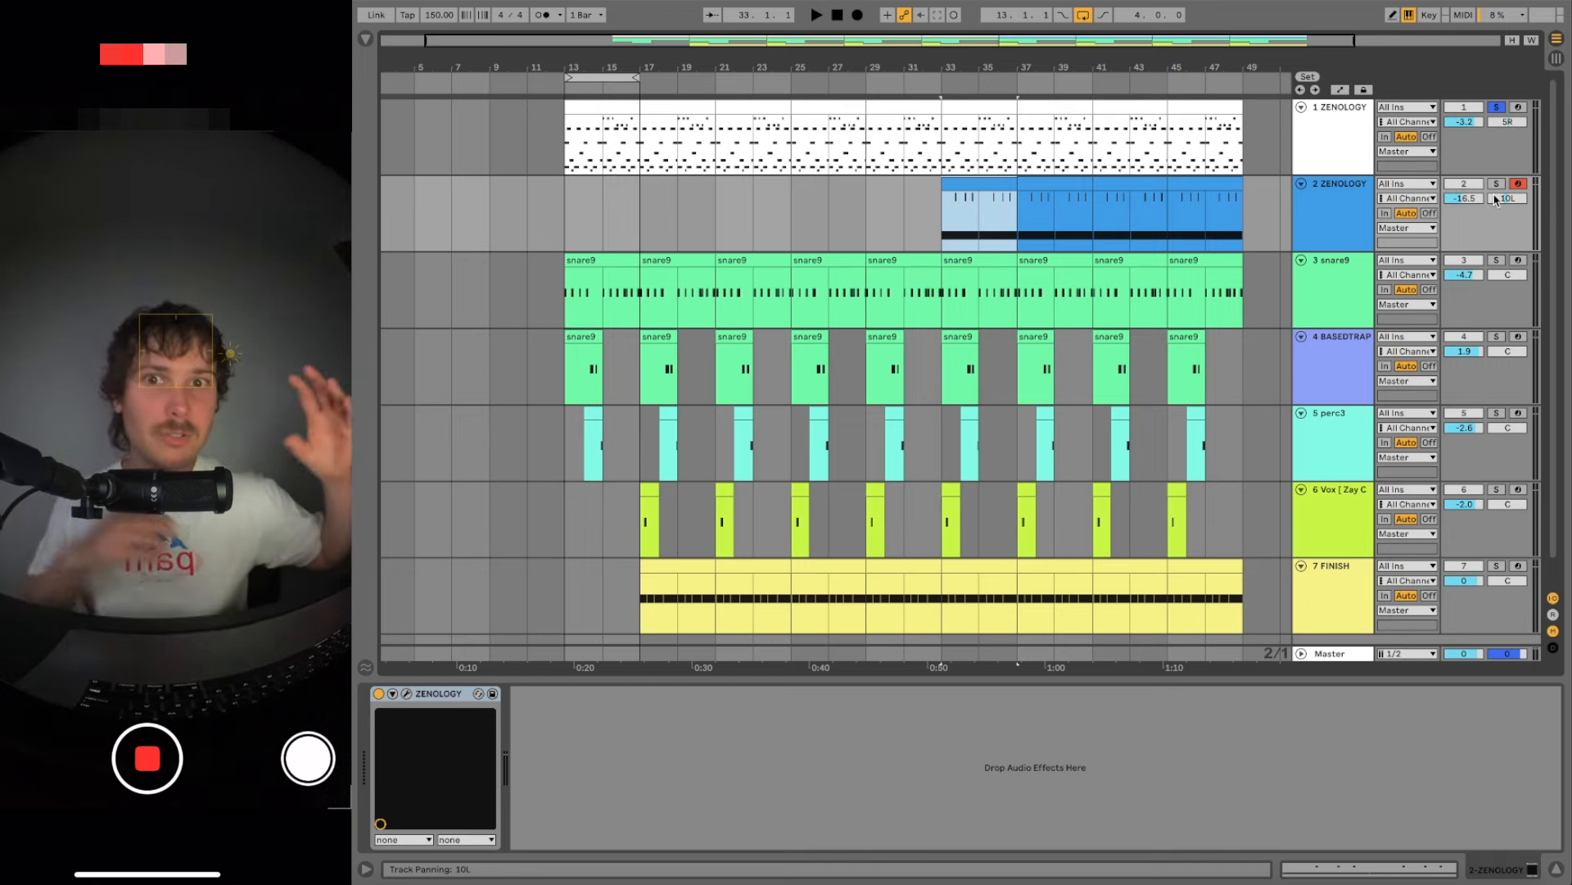
pyautogui.hotkey('shift', 'Tab')
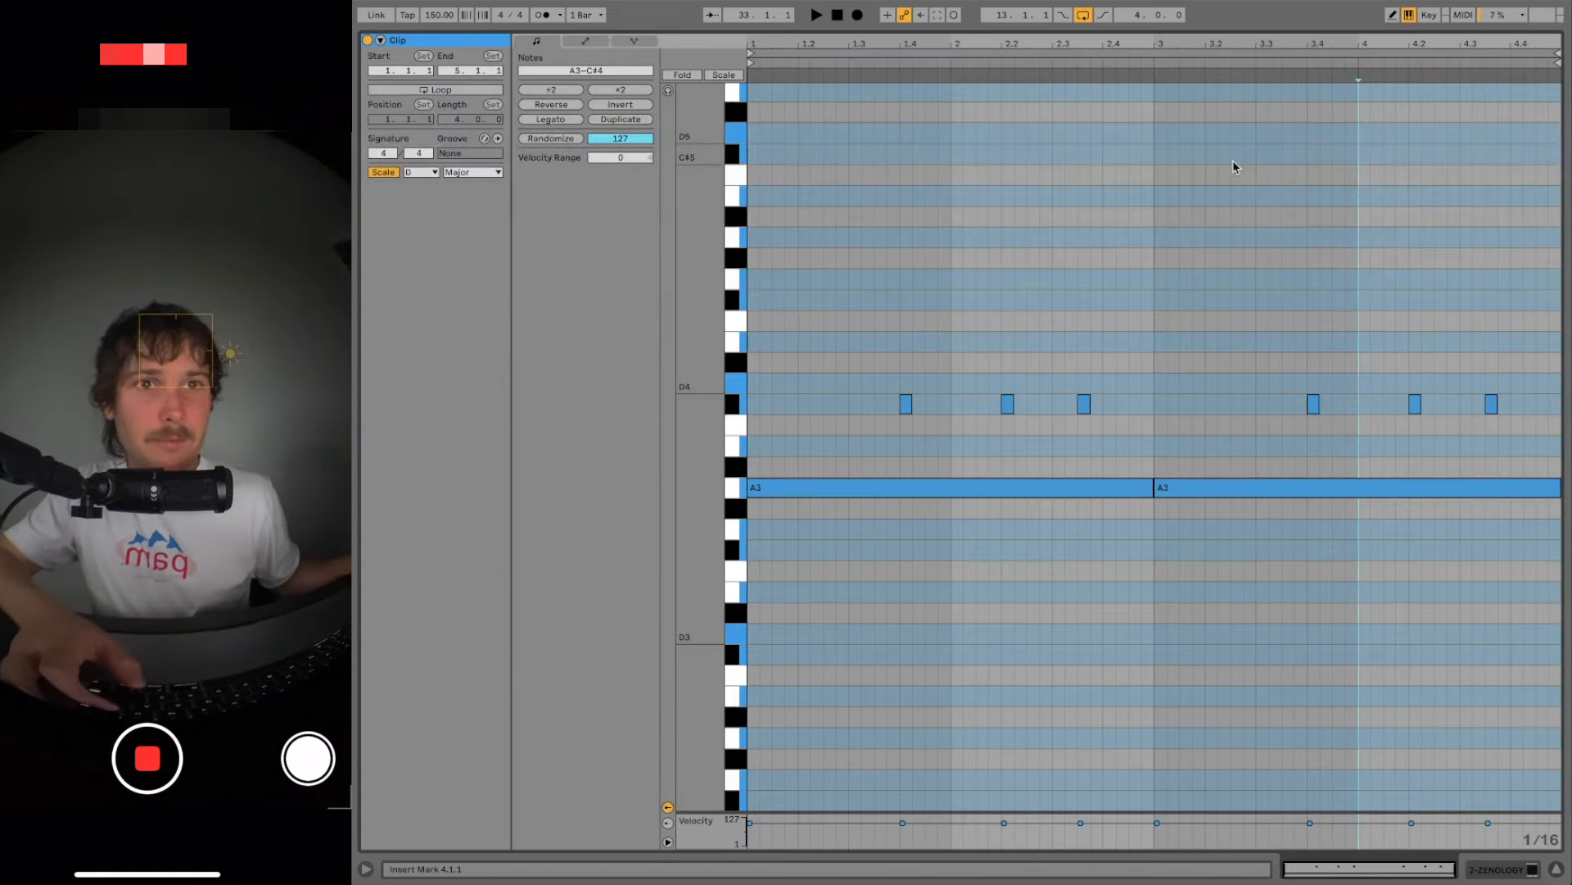
pyautogui.moveTo(852, 464); pyautogui.dragTo(893, 528)
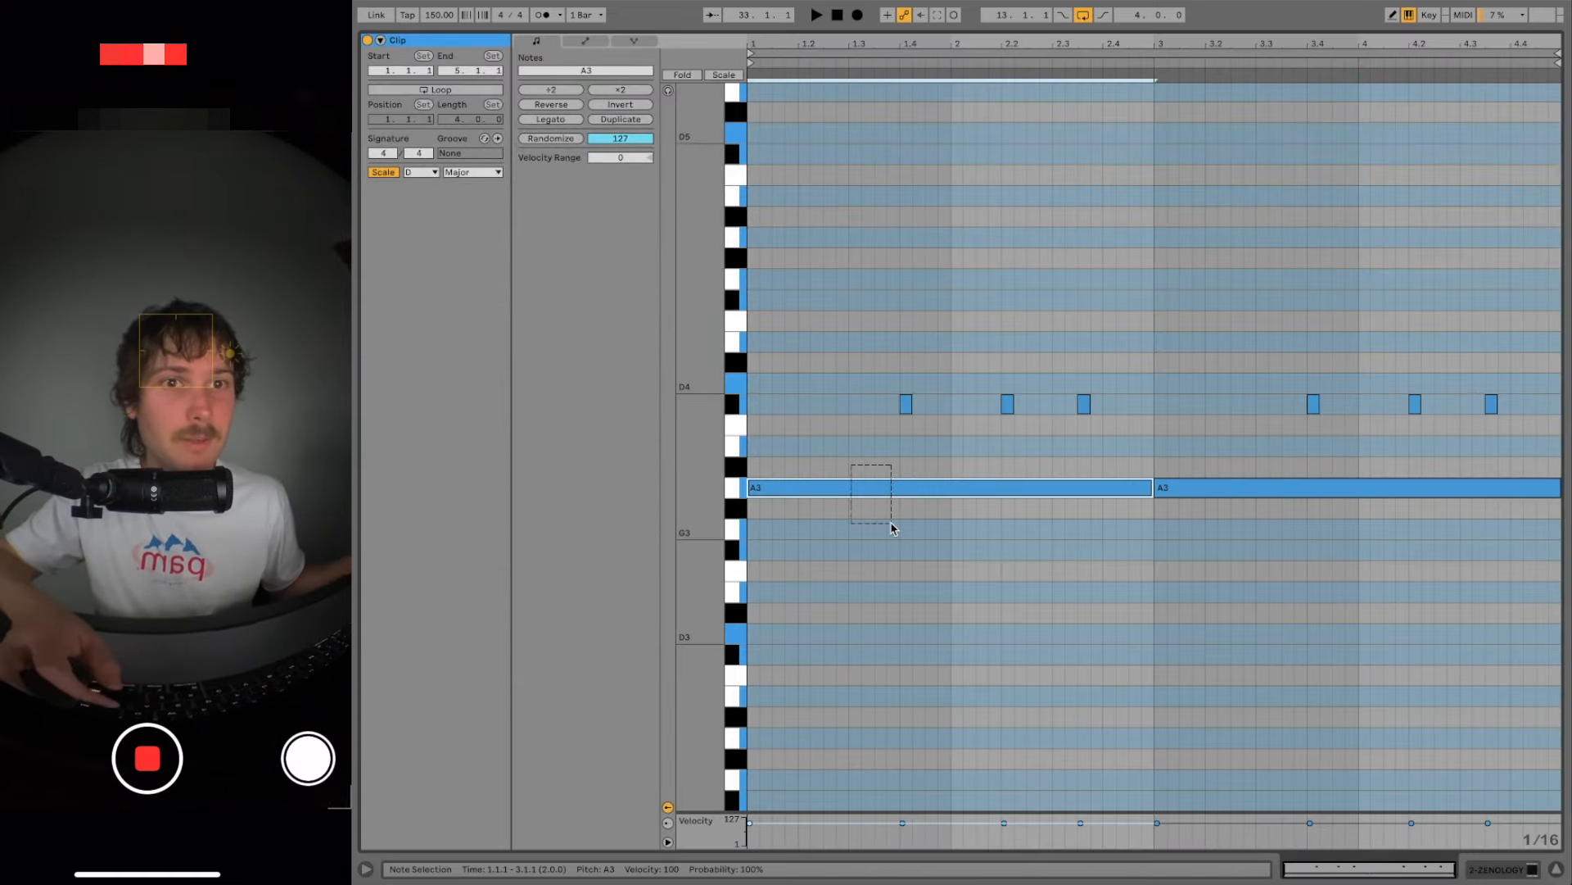
pyautogui.doubleClick(752, 635)
pyautogui.moveTo(759, 635); pyautogui.dragTo(809, 636)
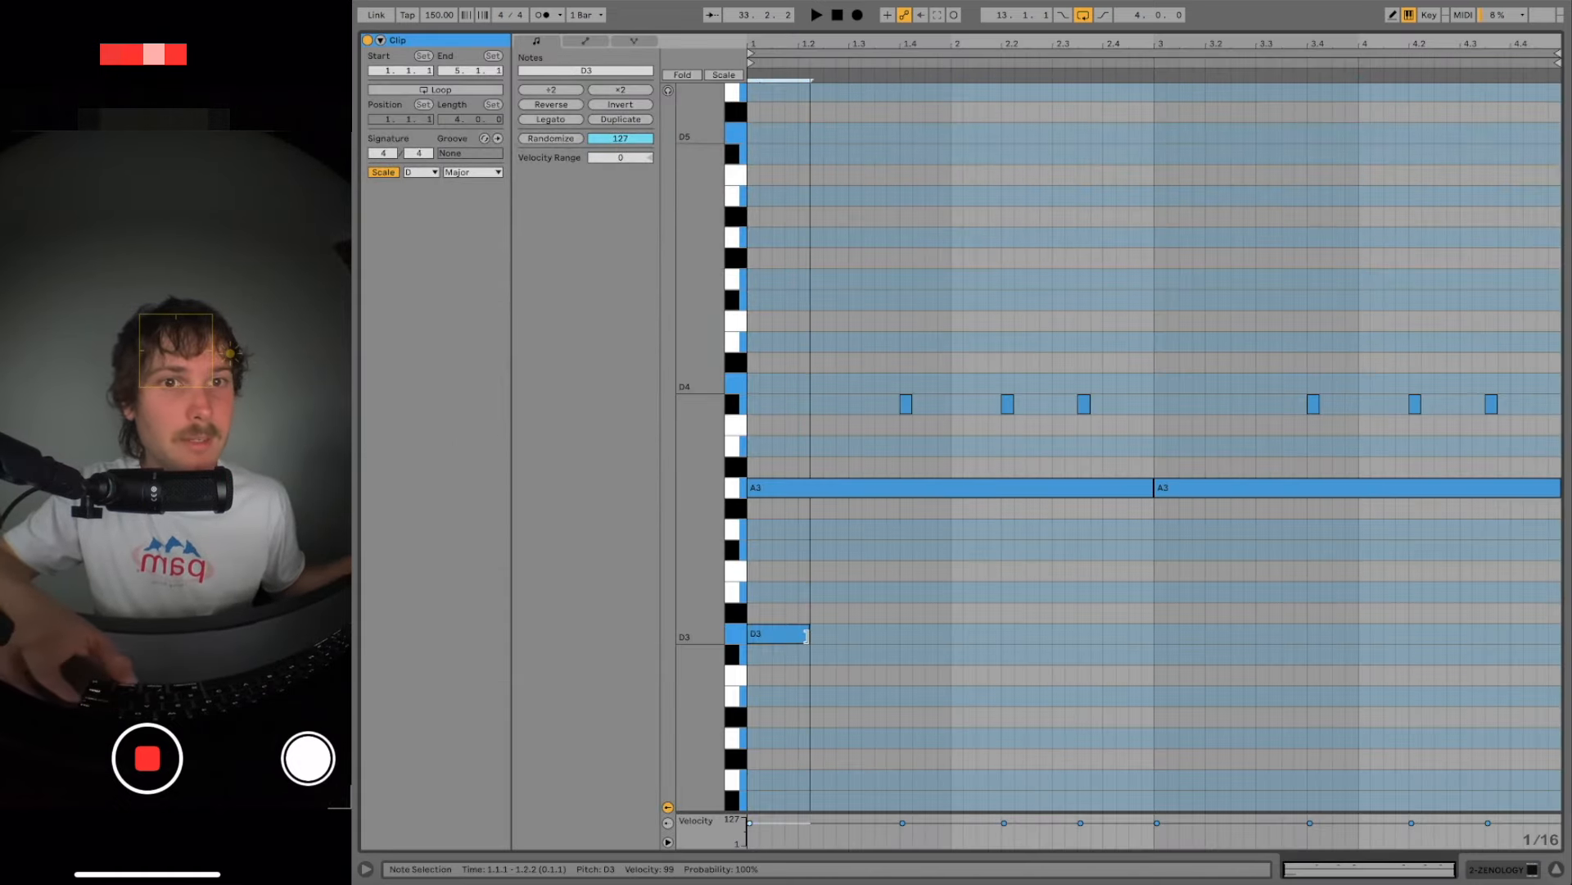
pyautogui.press('Delete')
# - Review the lead clip's long A3 note and the short C#4 notes in its first two bars
pyautogui.moveTo(746, 450); pyautogui.dragTo(844, 551)
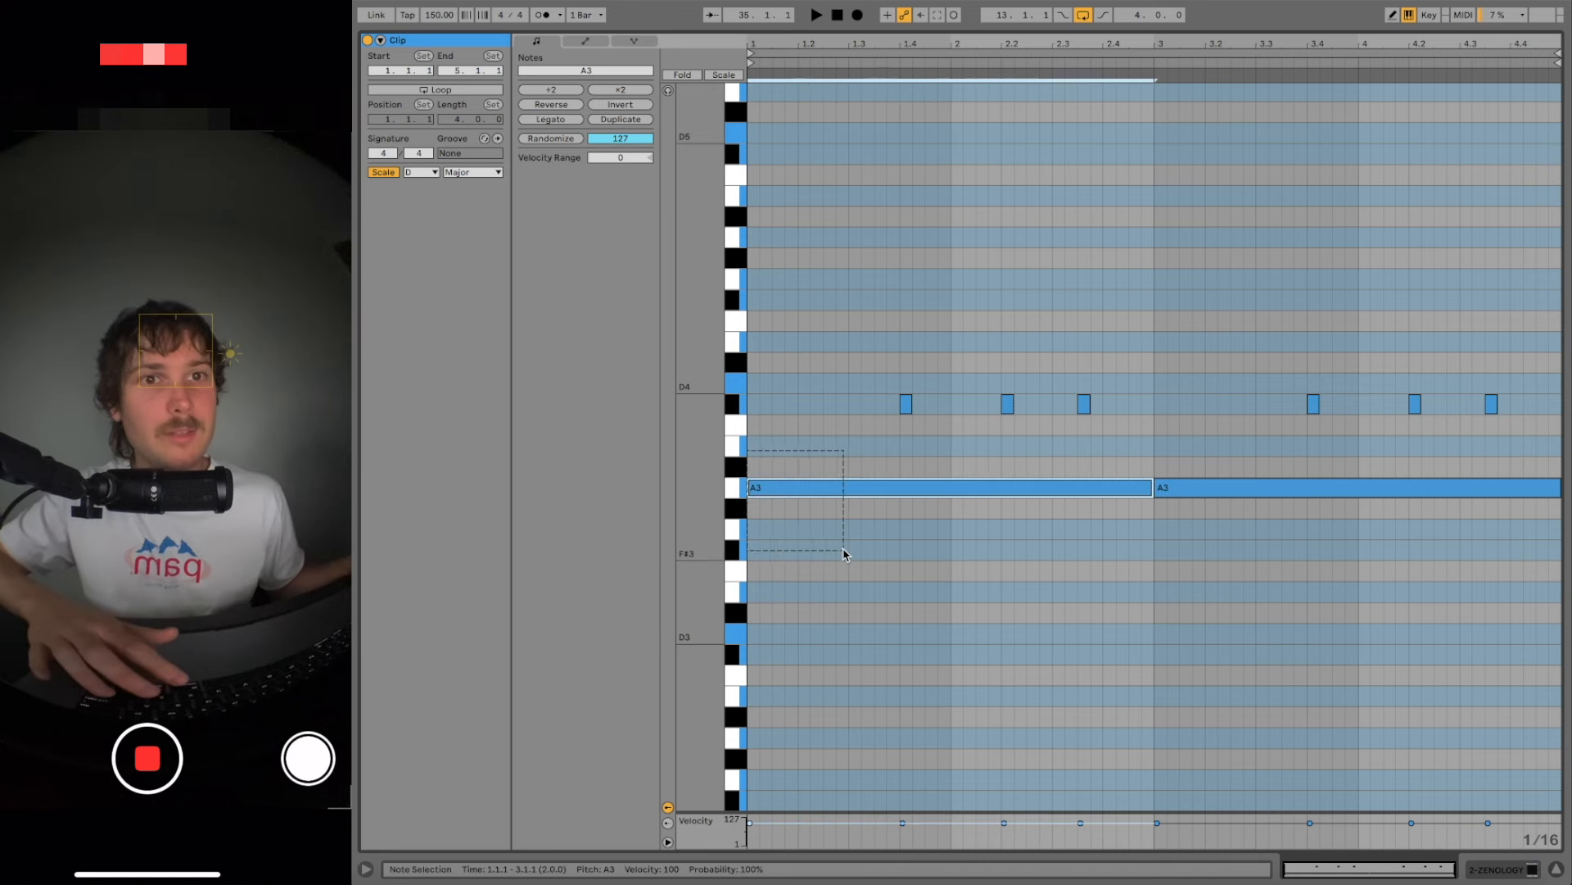
pyautogui.moveTo(769, 406); pyautogui.dragTo(1144, 432)
pyautogui.click(840, 450)
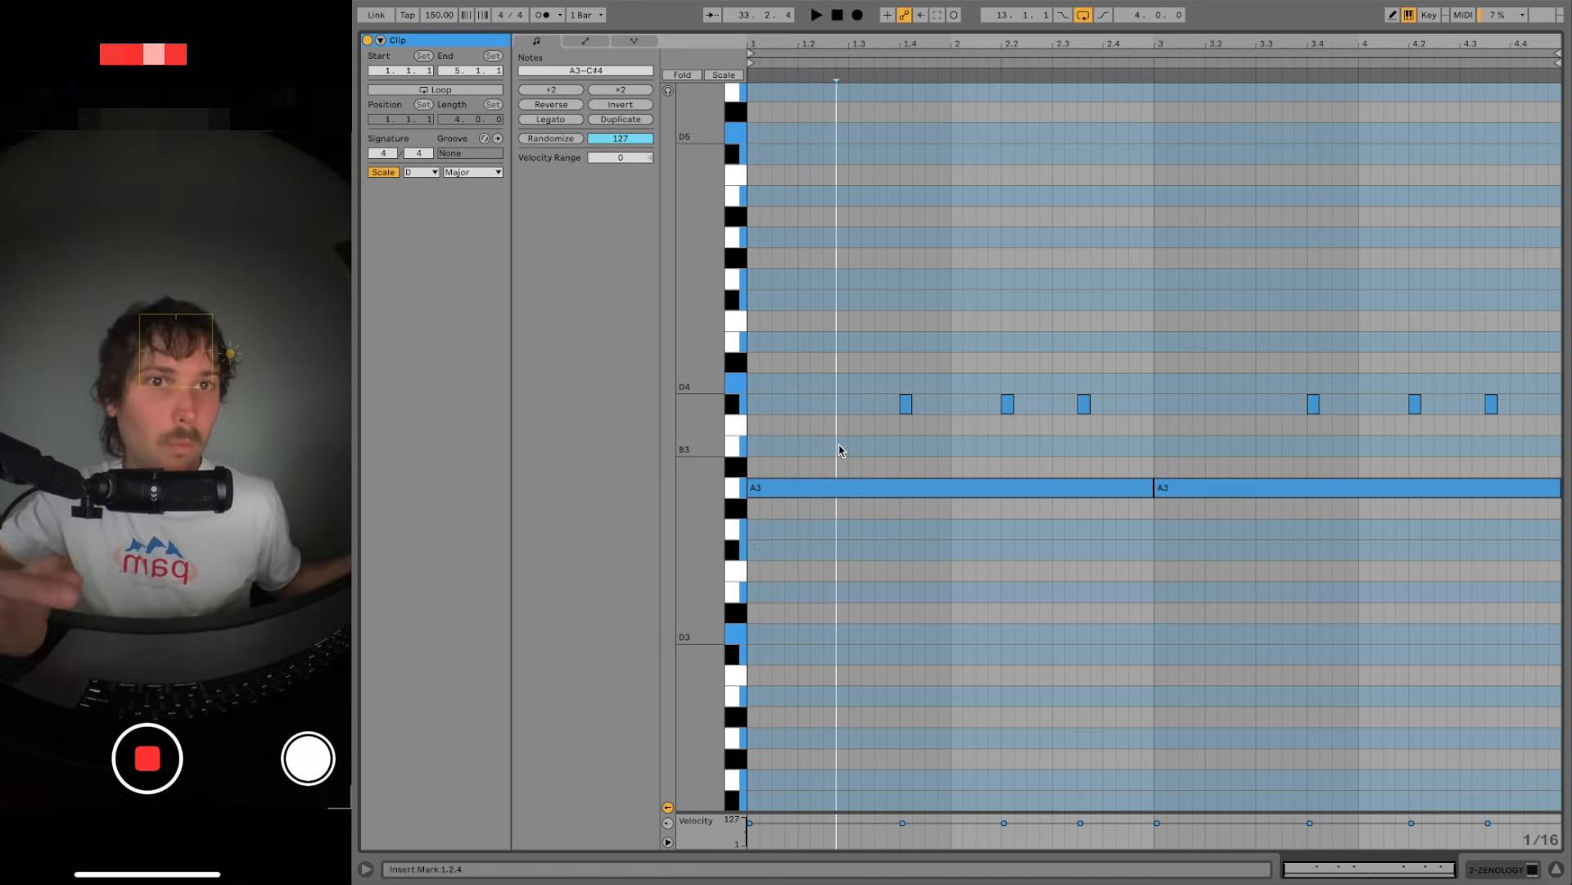
# - Return to the arrangement and check which ZENOLOGY preset the second track uses, closing the instrument window again
pyautogui.press('Tab')
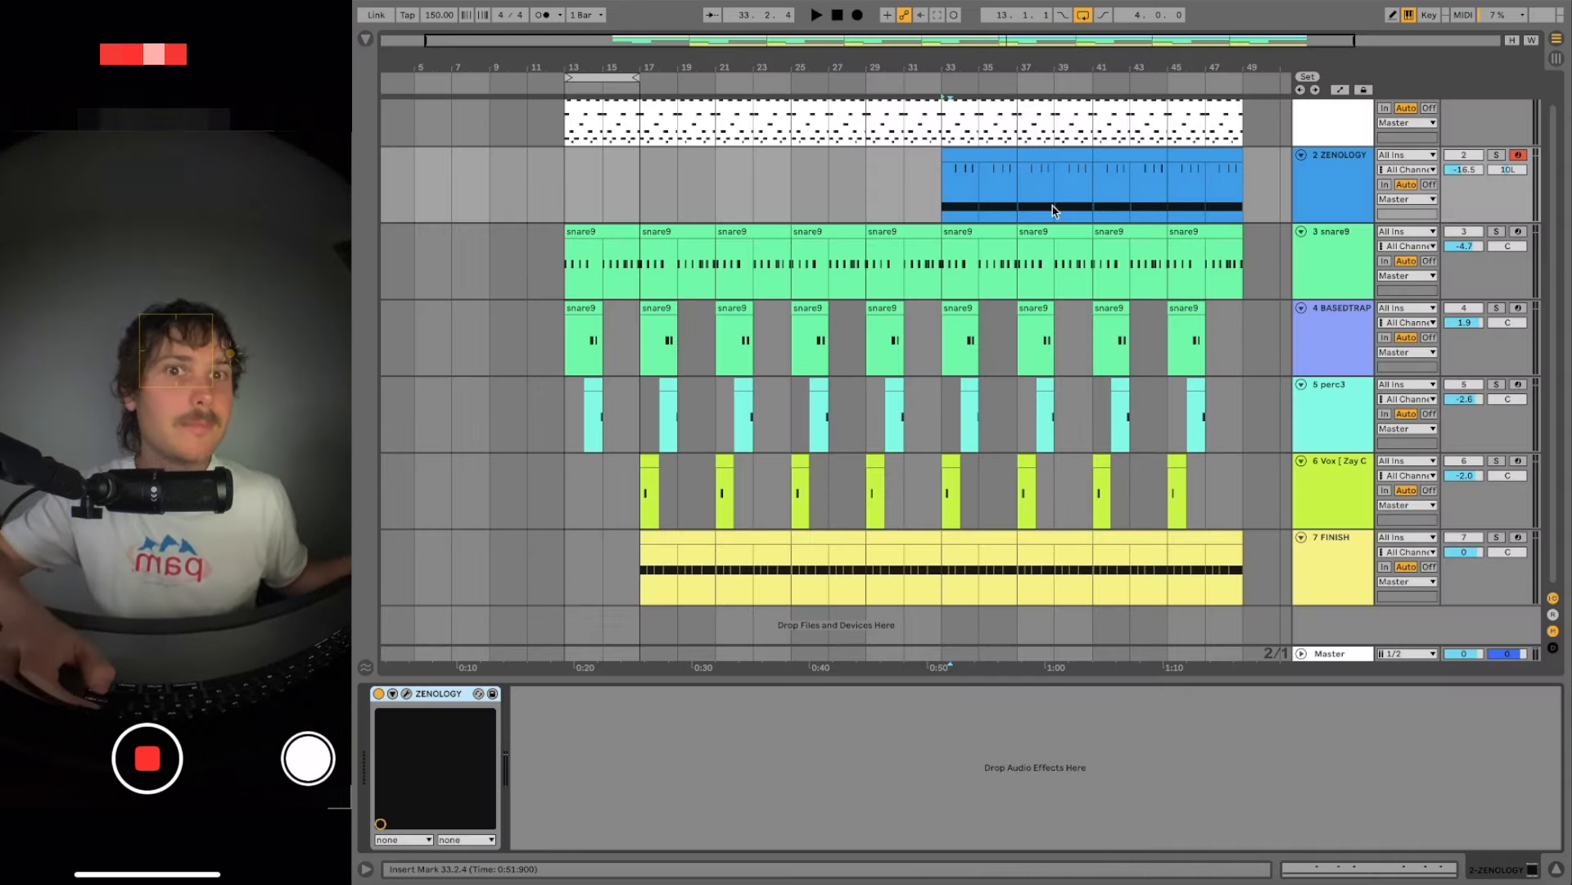
pyautogui.press('alt+super+p')
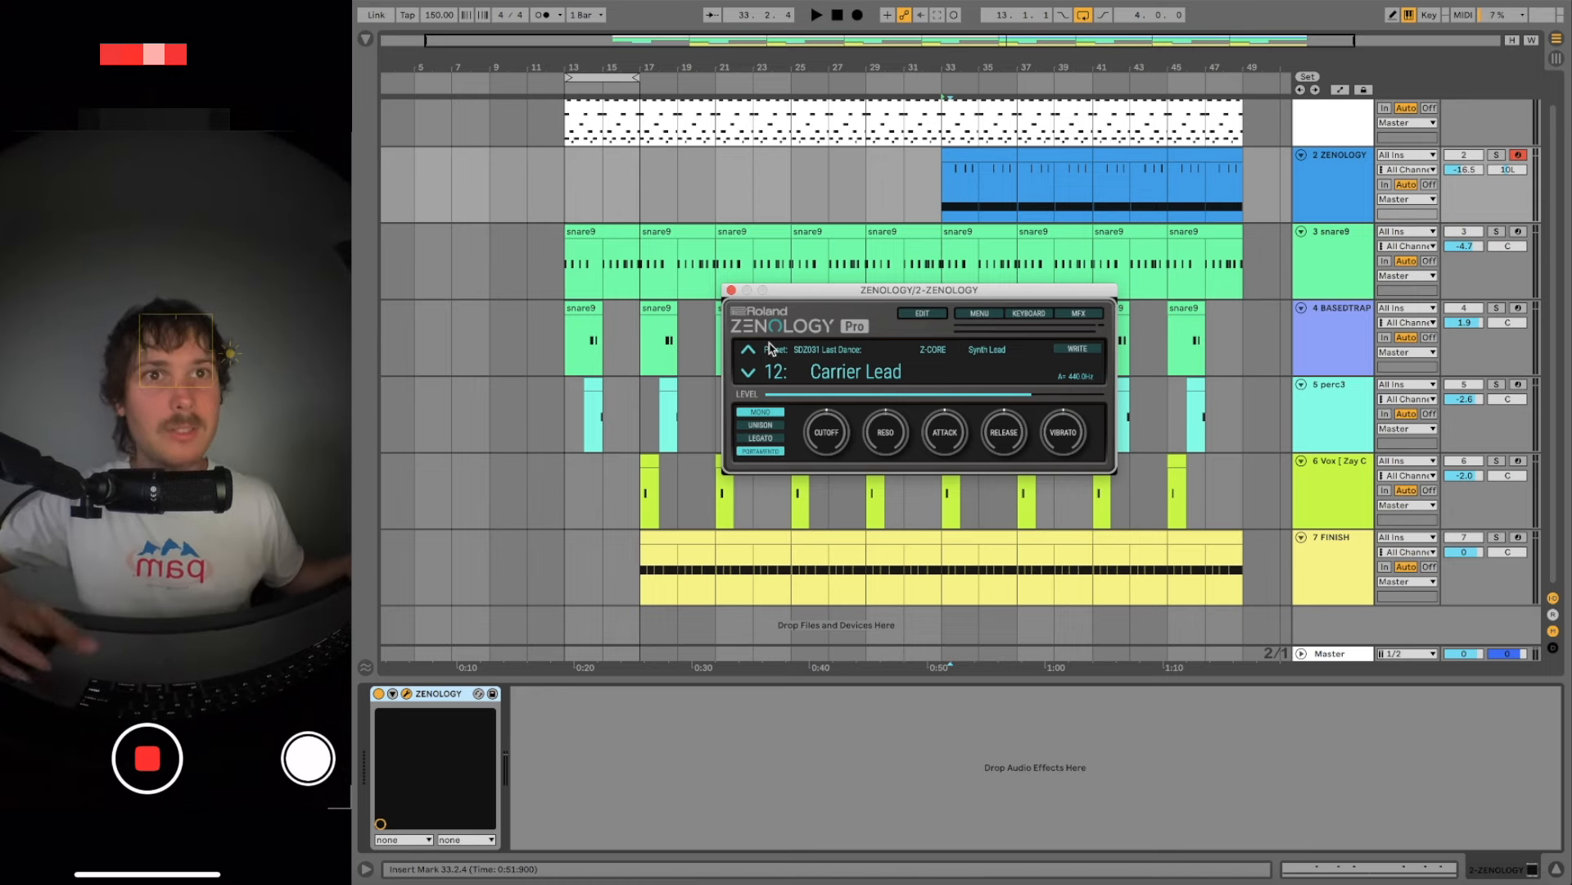
pyautogui.click(731, 291)
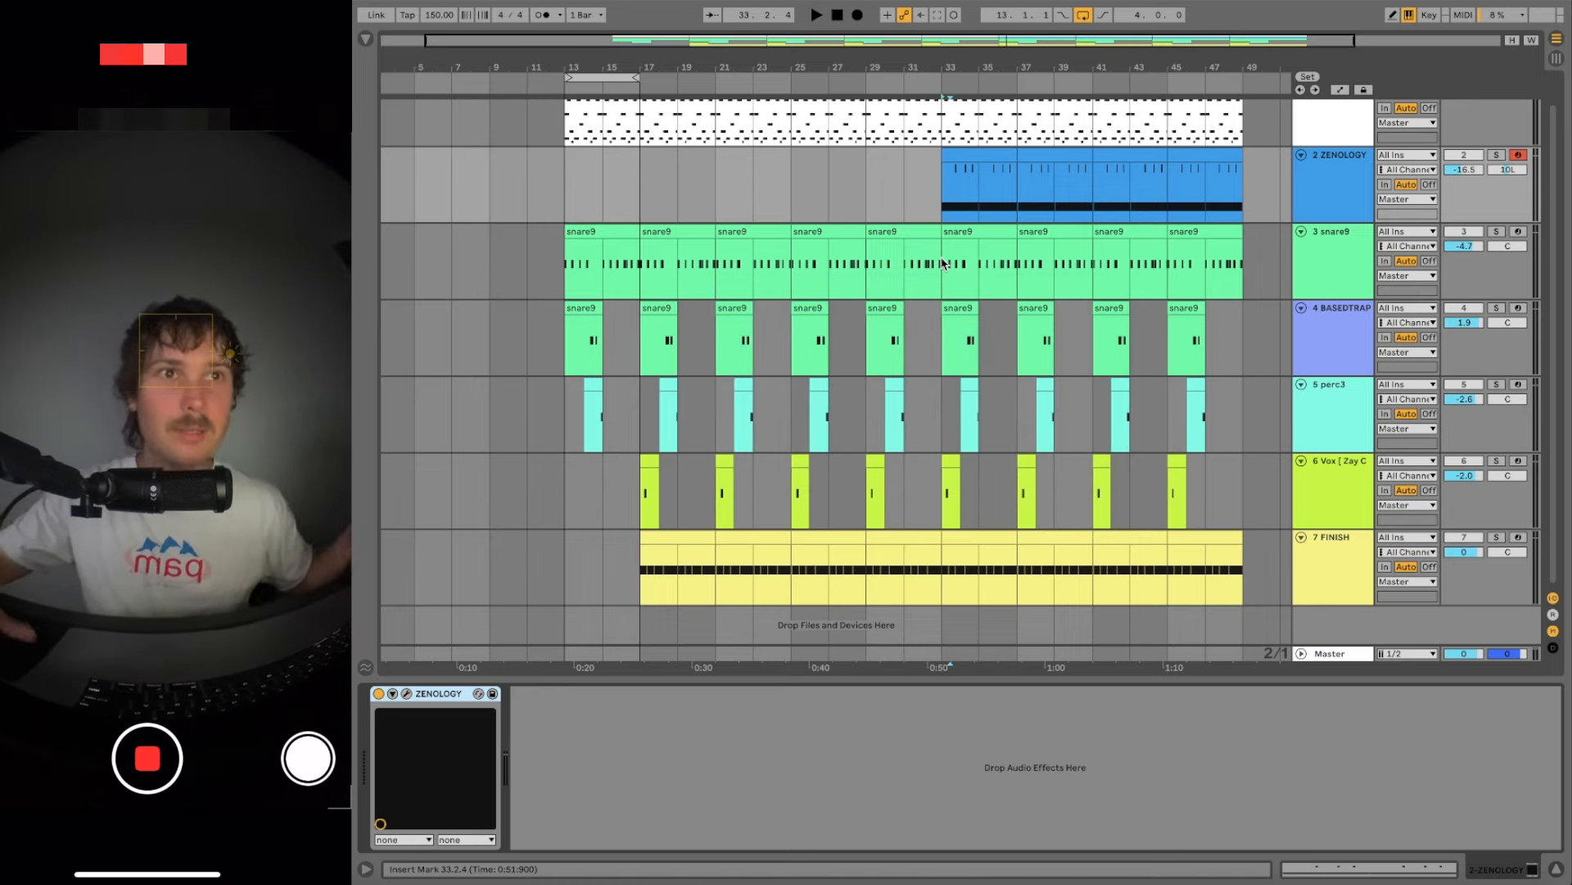
# - Open the snare9 clip at bar 17 on the third track and enlarge its velocity lane
pyautogui.doubleClick(990, 168)
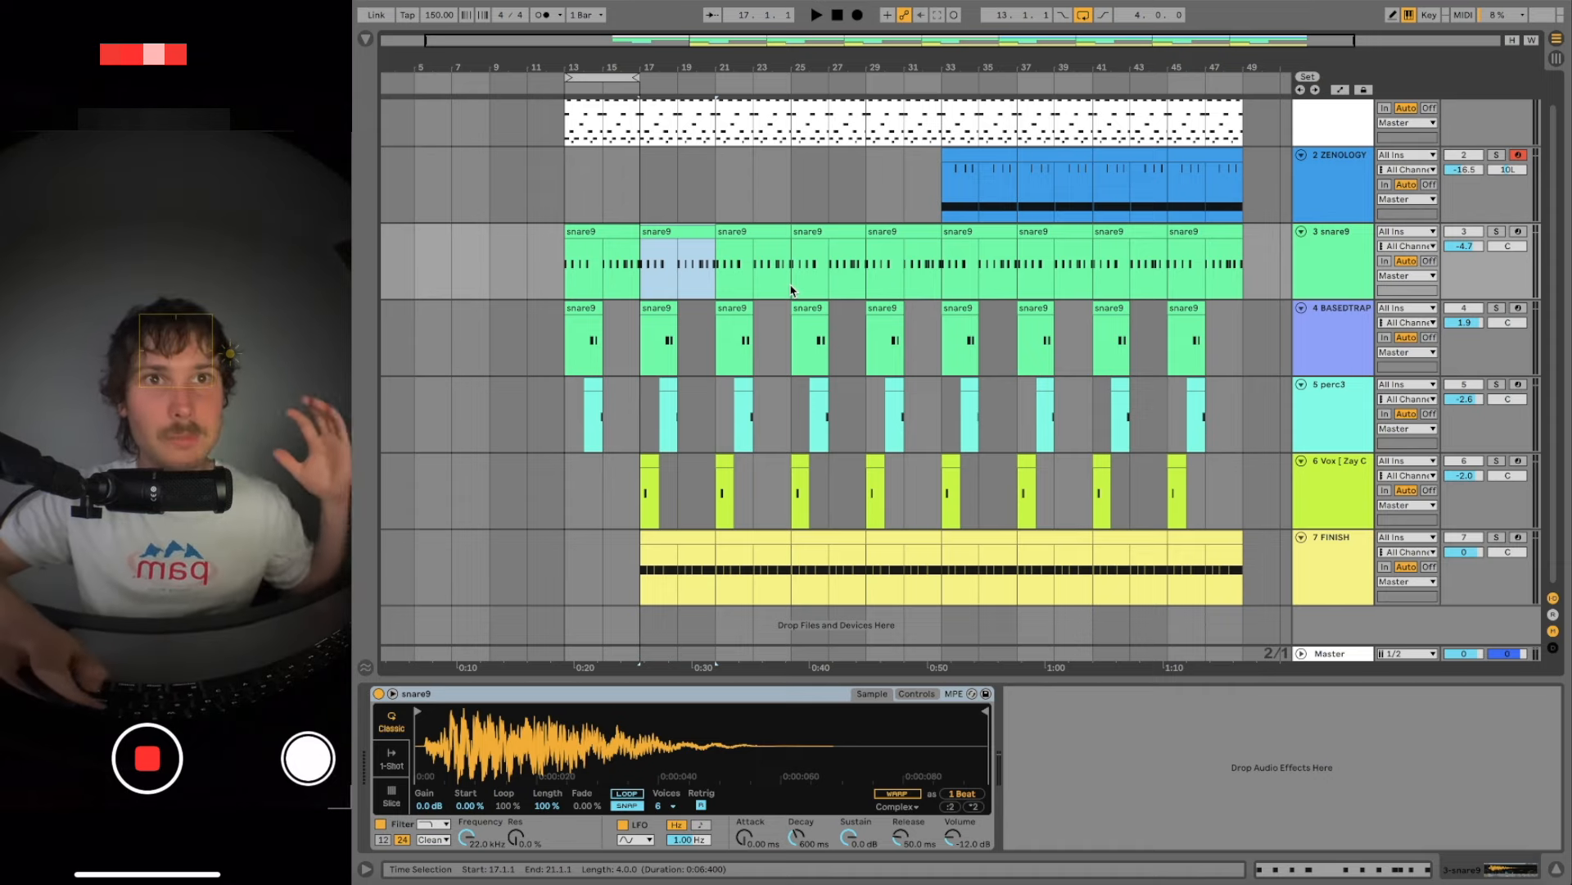
pyautogui.doubleClick(791, 290)
pyautogui.click(962, 383)
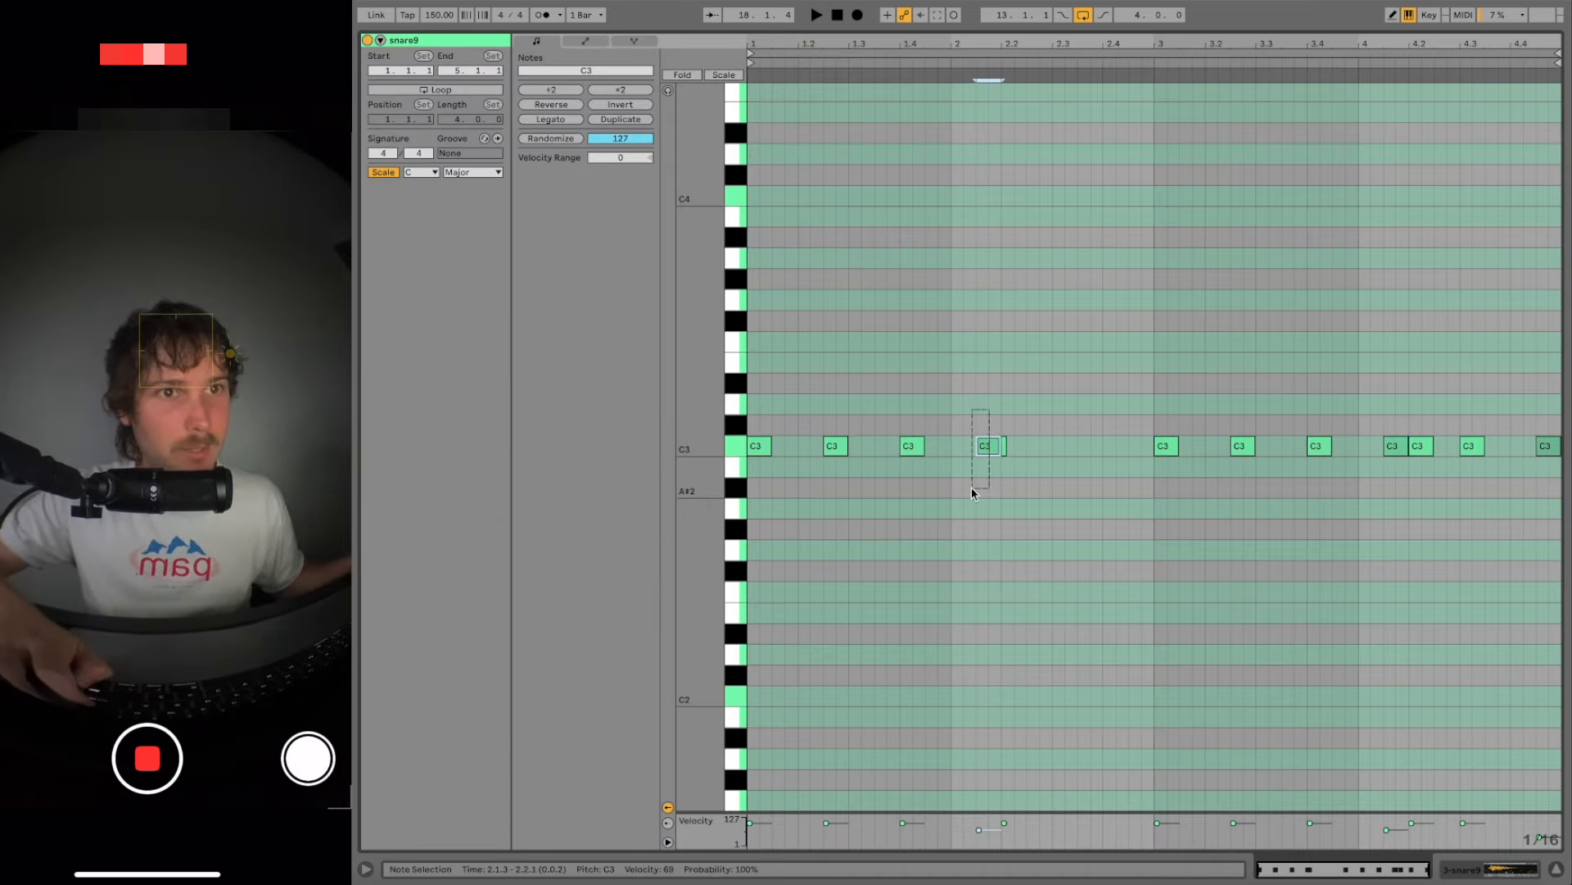
pyautogui.click(985, 579)
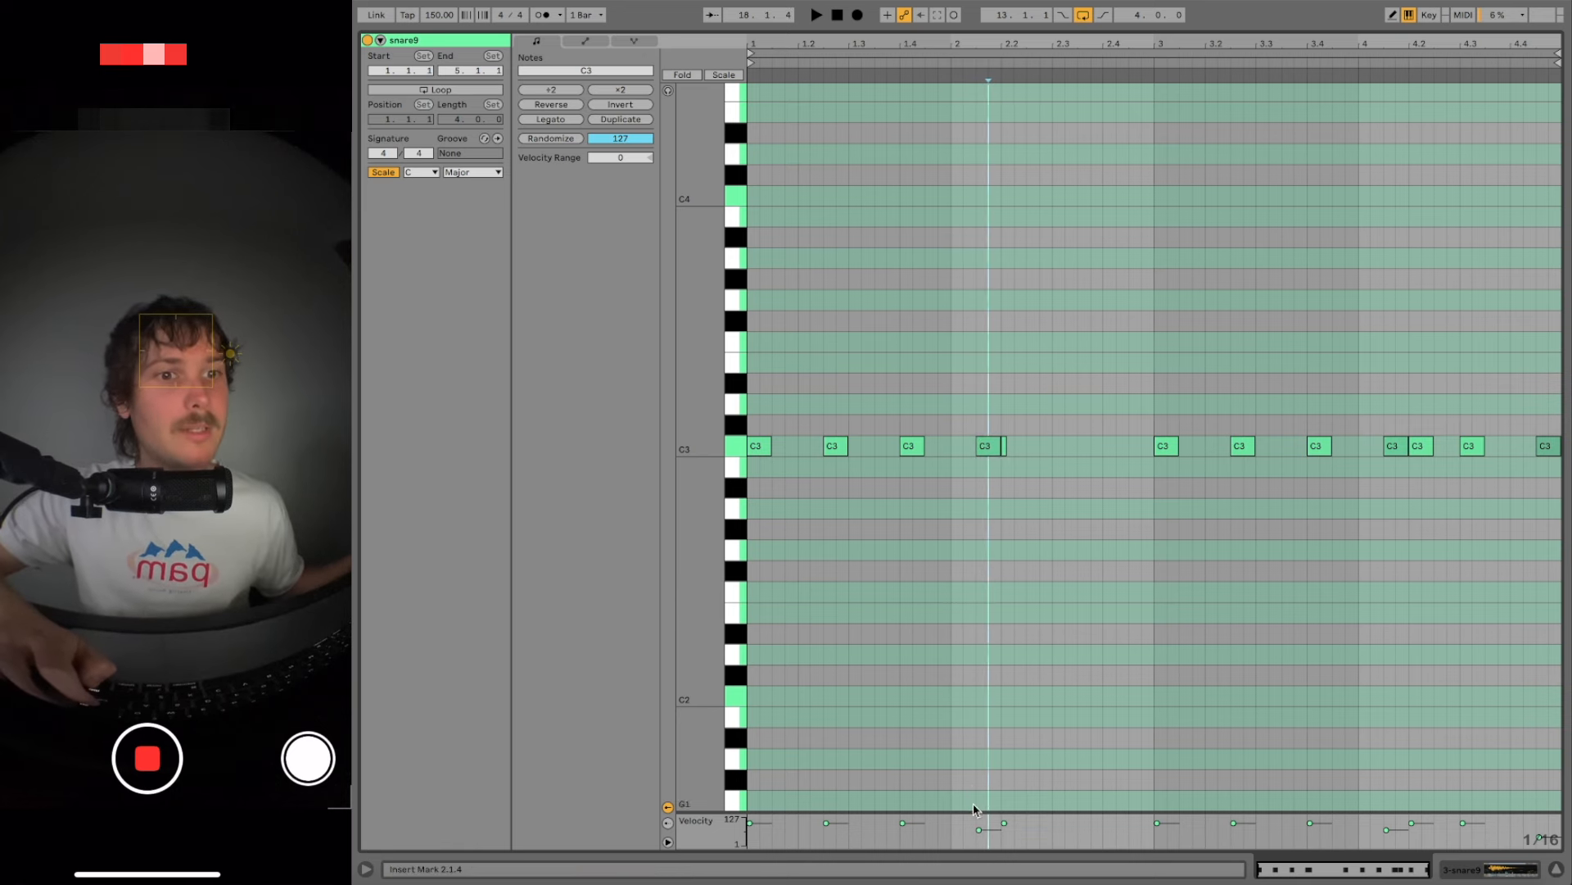
pyautogui.moveTo(976, 812); pyautogui.dragTo(977, 623)
# - Examine the velocities of the softer snare notes in bars 2 and 4 and return to the arrangement
pyautogui.click(974, 477)
pyautogui.moveTo(978, 383); pyautogui.dragTo(975, 485)
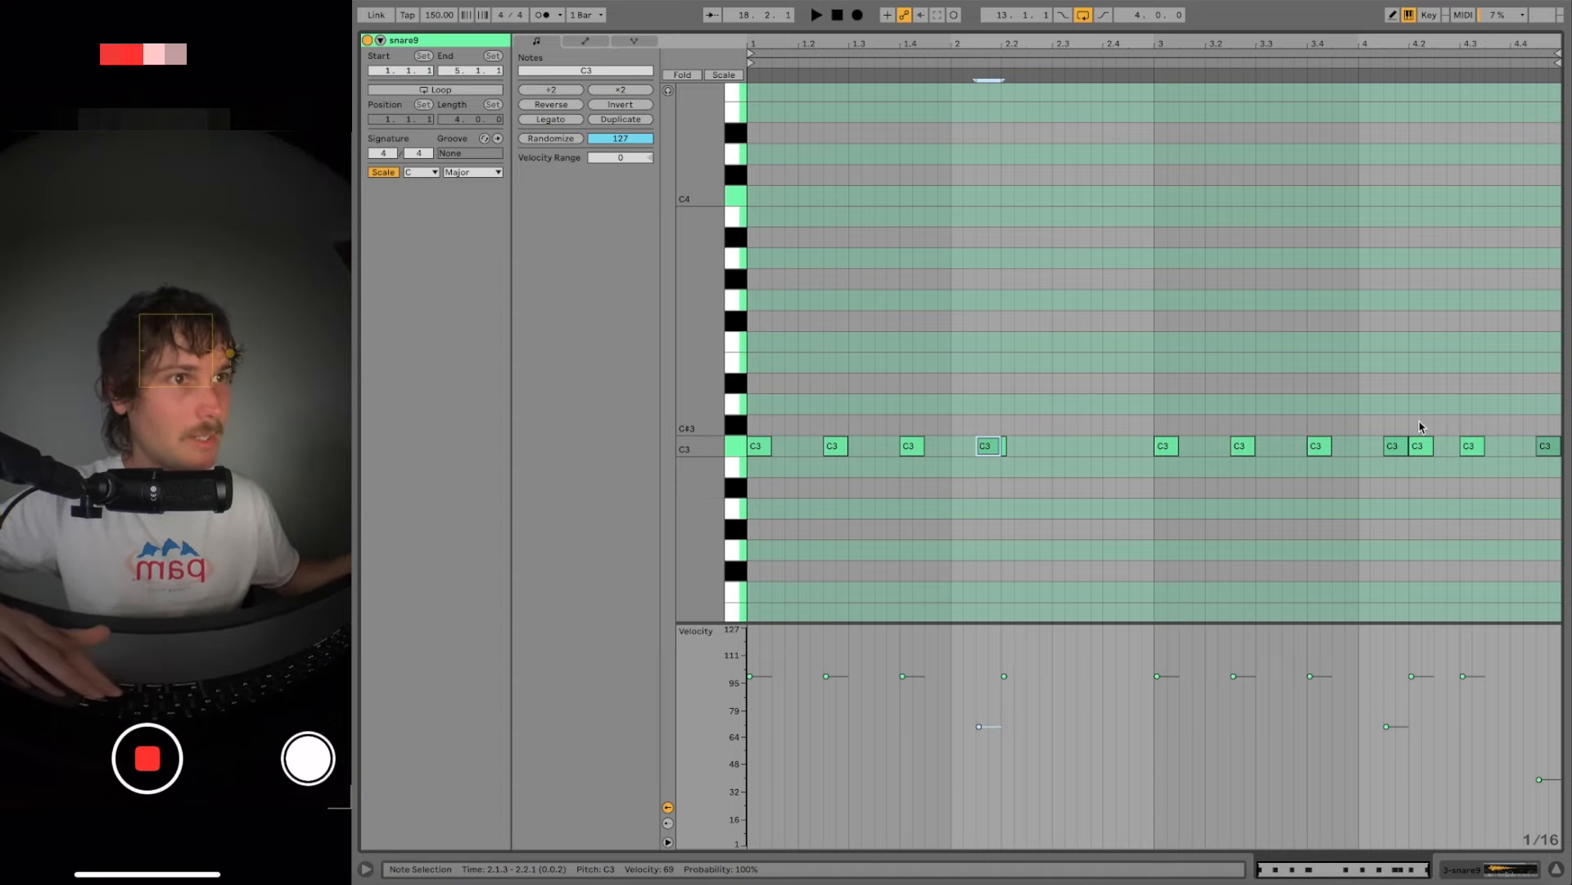
pyautogui.moveTo(1396, 420); pyautogui.dragTo(1390, 492)
pyautogui.moveTo(1528, 409); pyautogui.dragTo(1565, 526)
pyautogui.hotkey('shift', 'Tab')
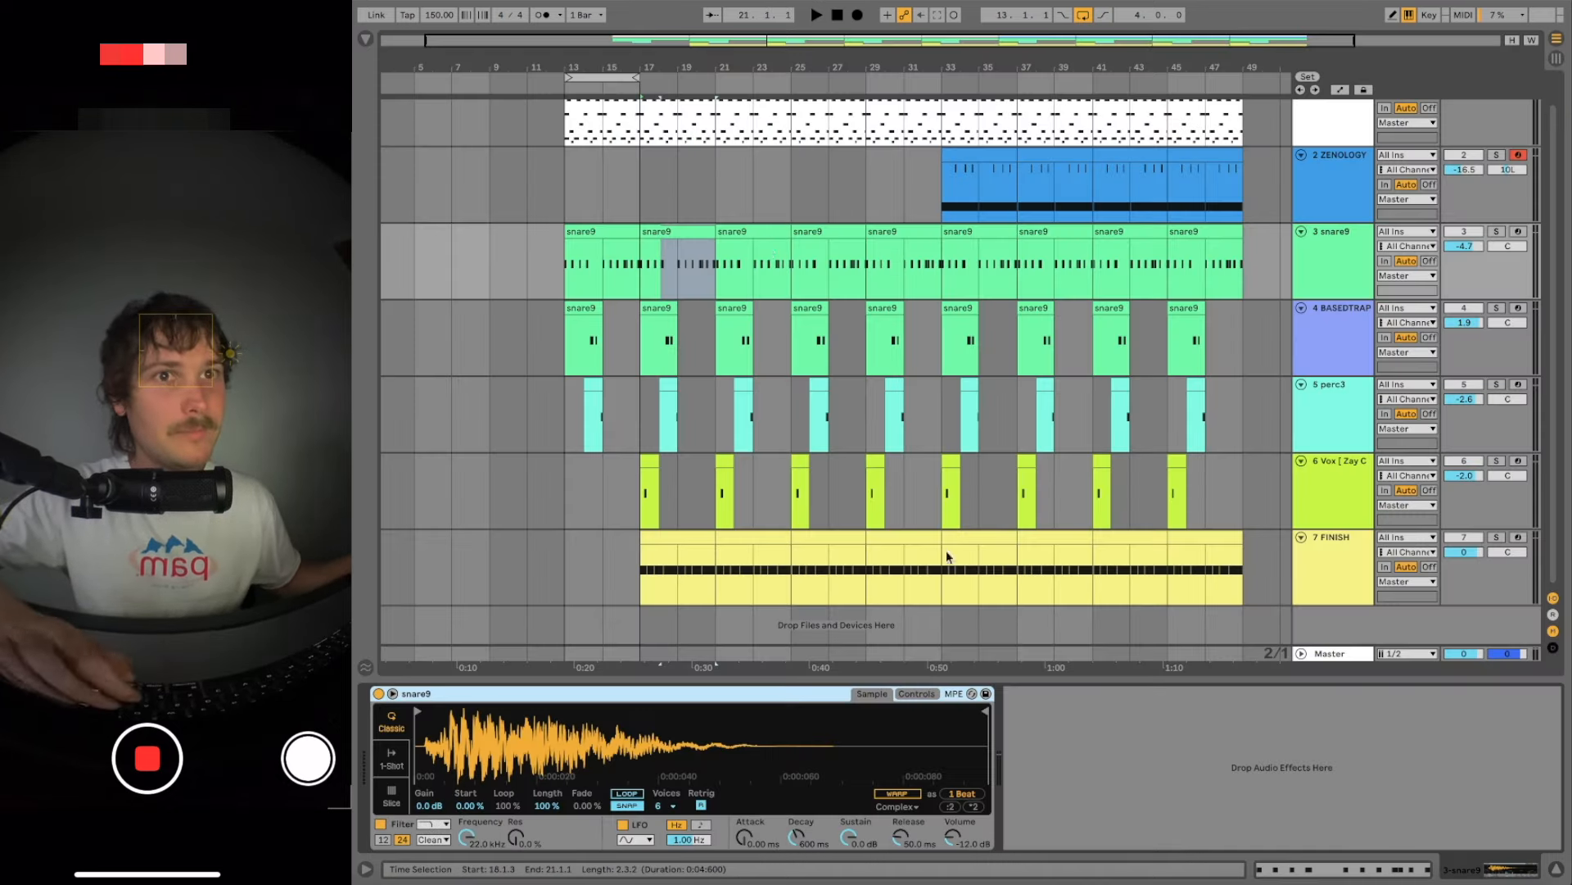
# - Assign the BASEDTRAP track's color to its clips
pyautogui.click(659, 340)
pyautogui.rightClick(1330, 334)
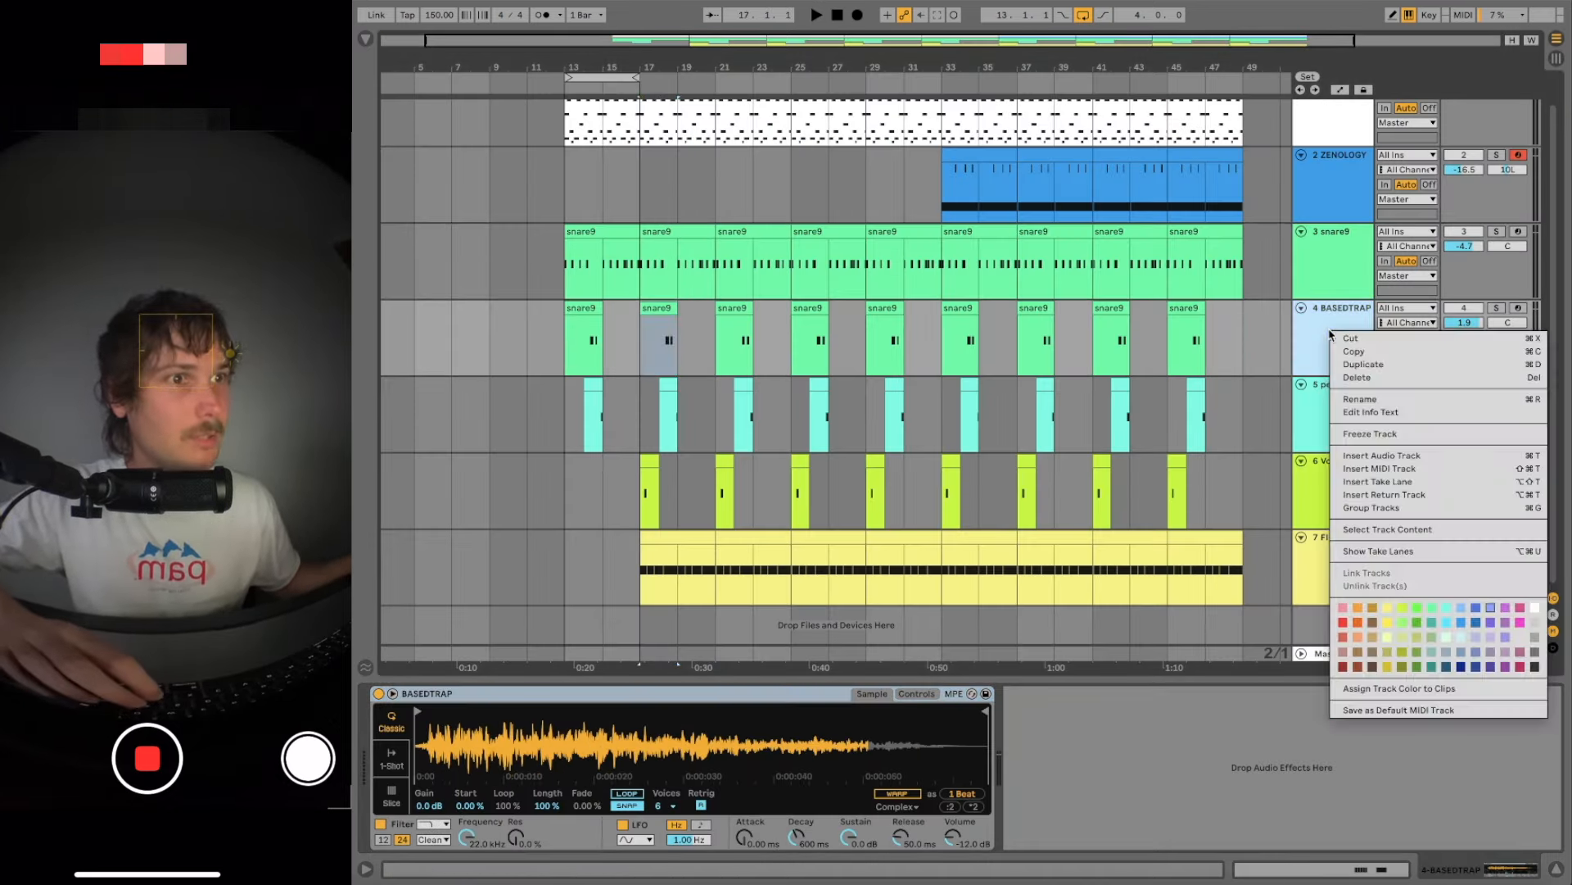
pyautogui.click(1441, 688)
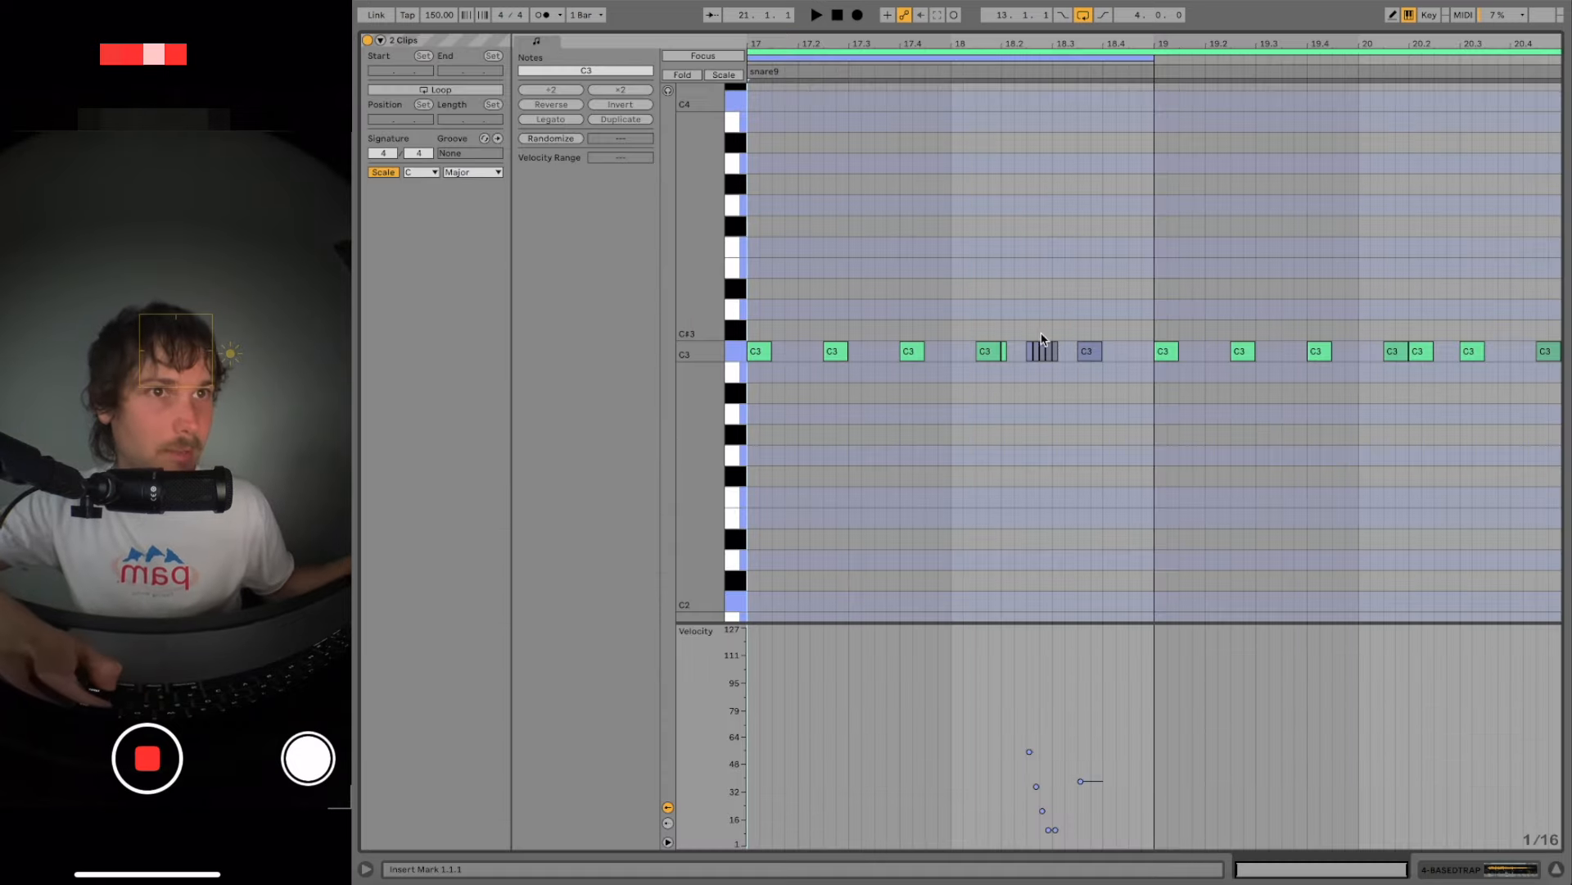
# - Examine the fast C3 roll and its descending velocities in the BASEDTRAP clip at bar 18
pyautogui.moveTo(1026, 332); pyautogui.dragTo(1116, 451)
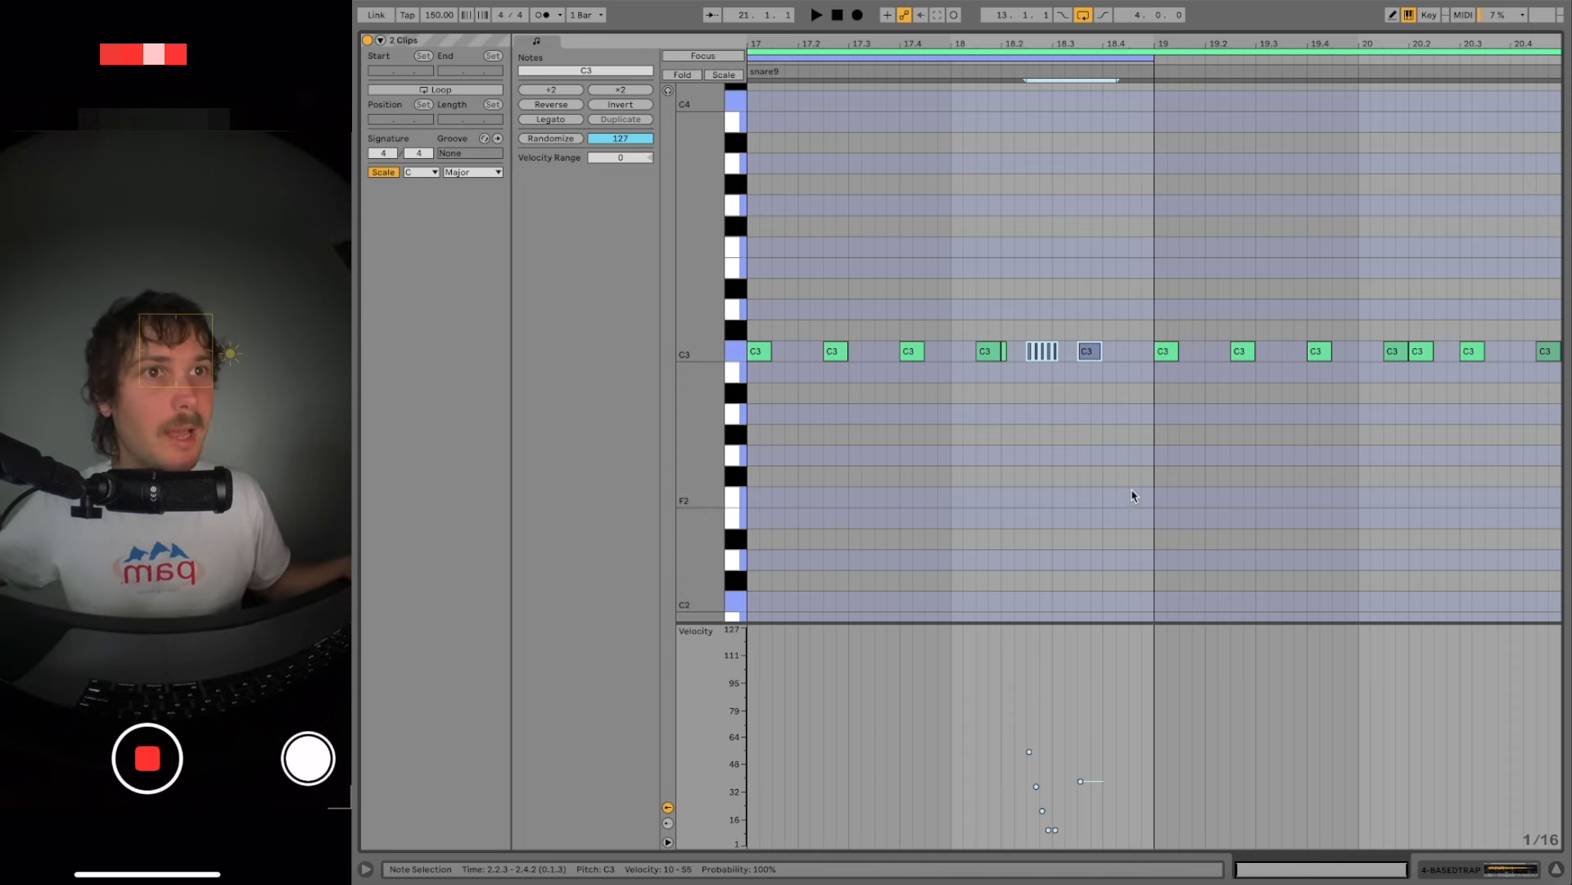
pyautogui.click(1041, 397)
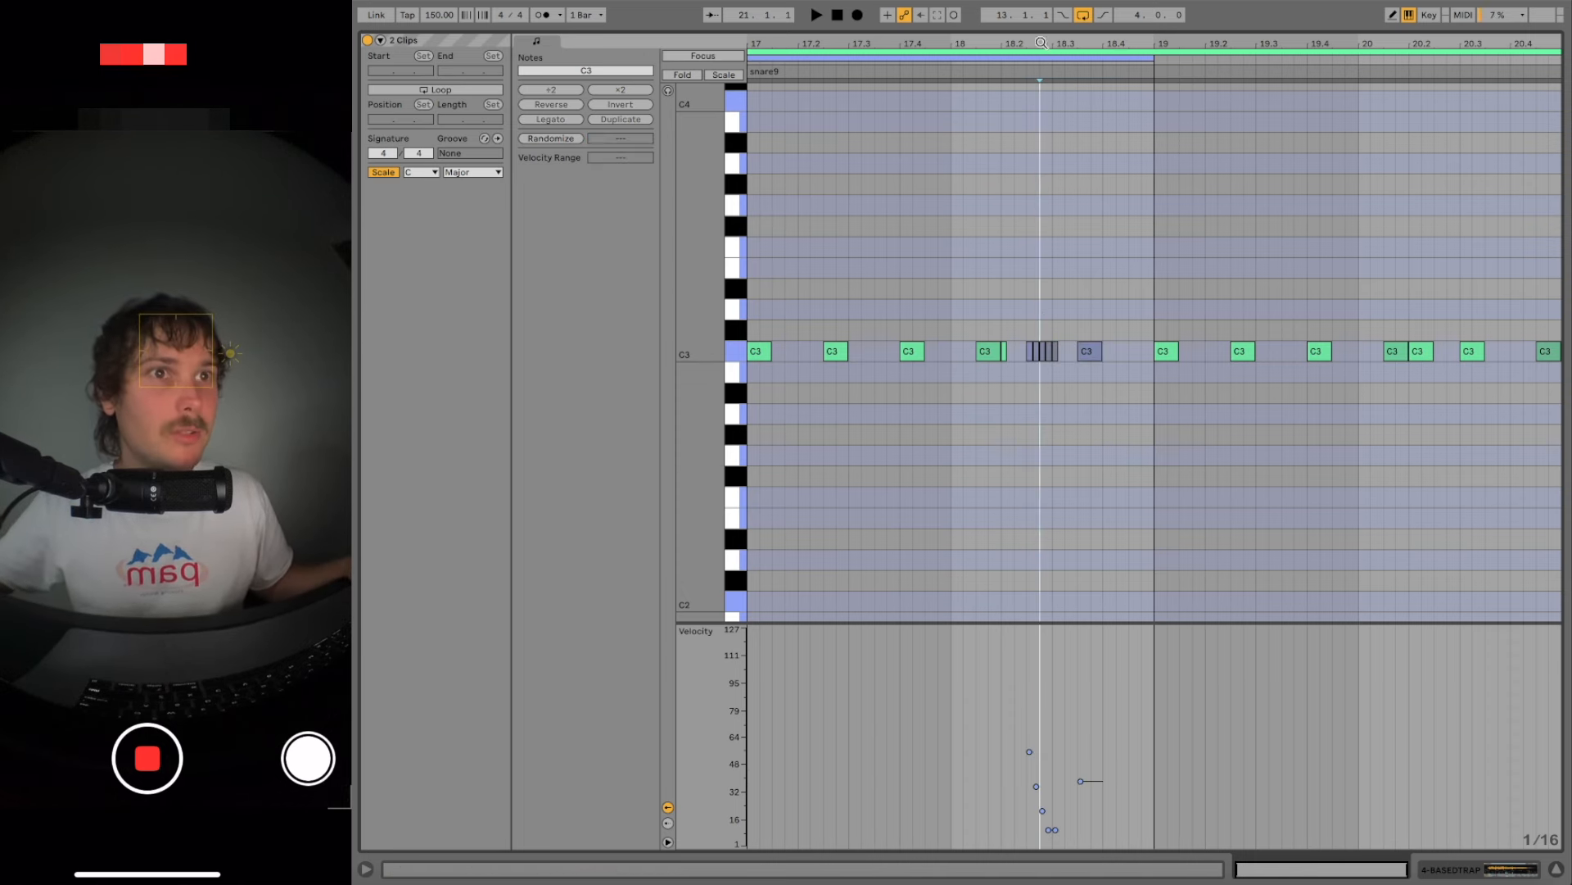
pyautogui.moveTo(1041, 42); pyautogui.dragTo(1081, 133)
pyautogui.moveTo(993, 321); pyautogui.dragTo(1078, 410)
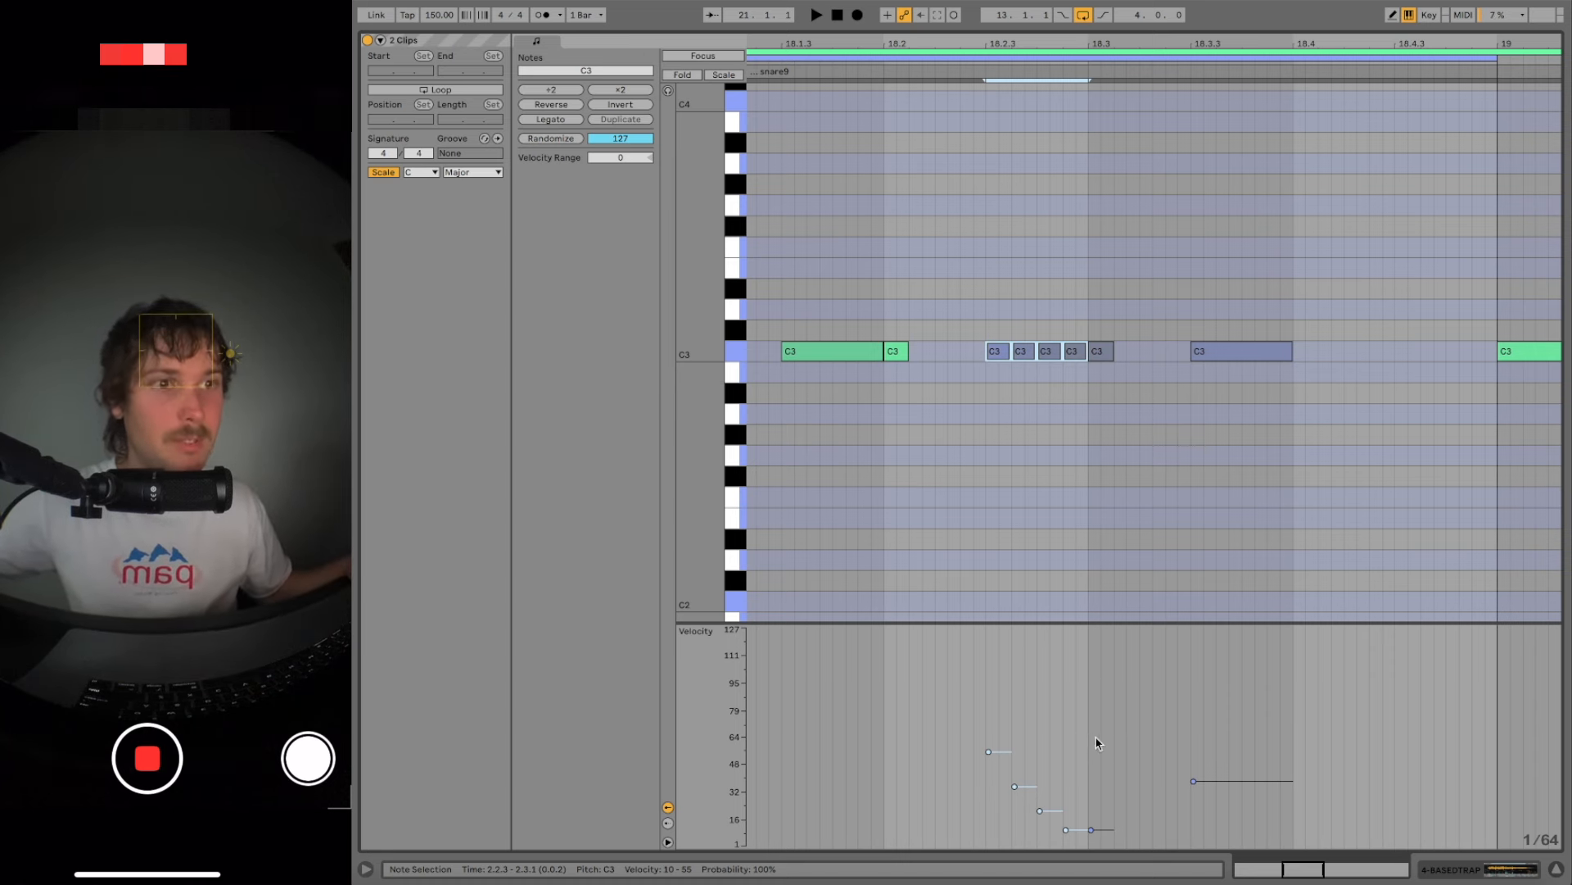
pyautogui.click(1118, 656)
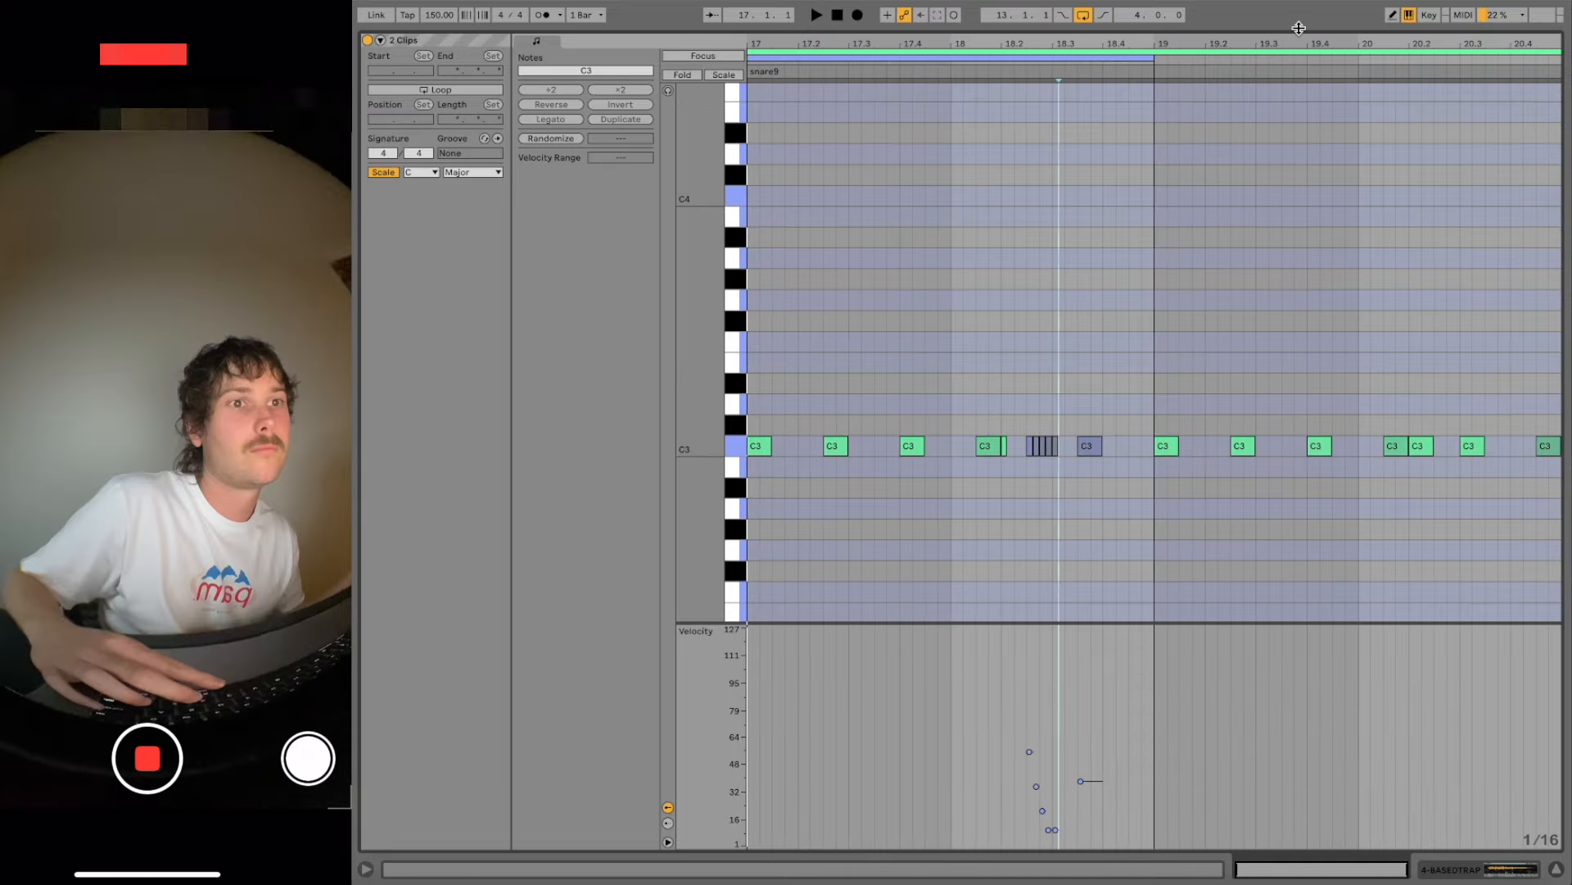
# - Play the drum clips from bar 17 and review the perc3 pattern alongside the other percussion
pyautogui.press('space')
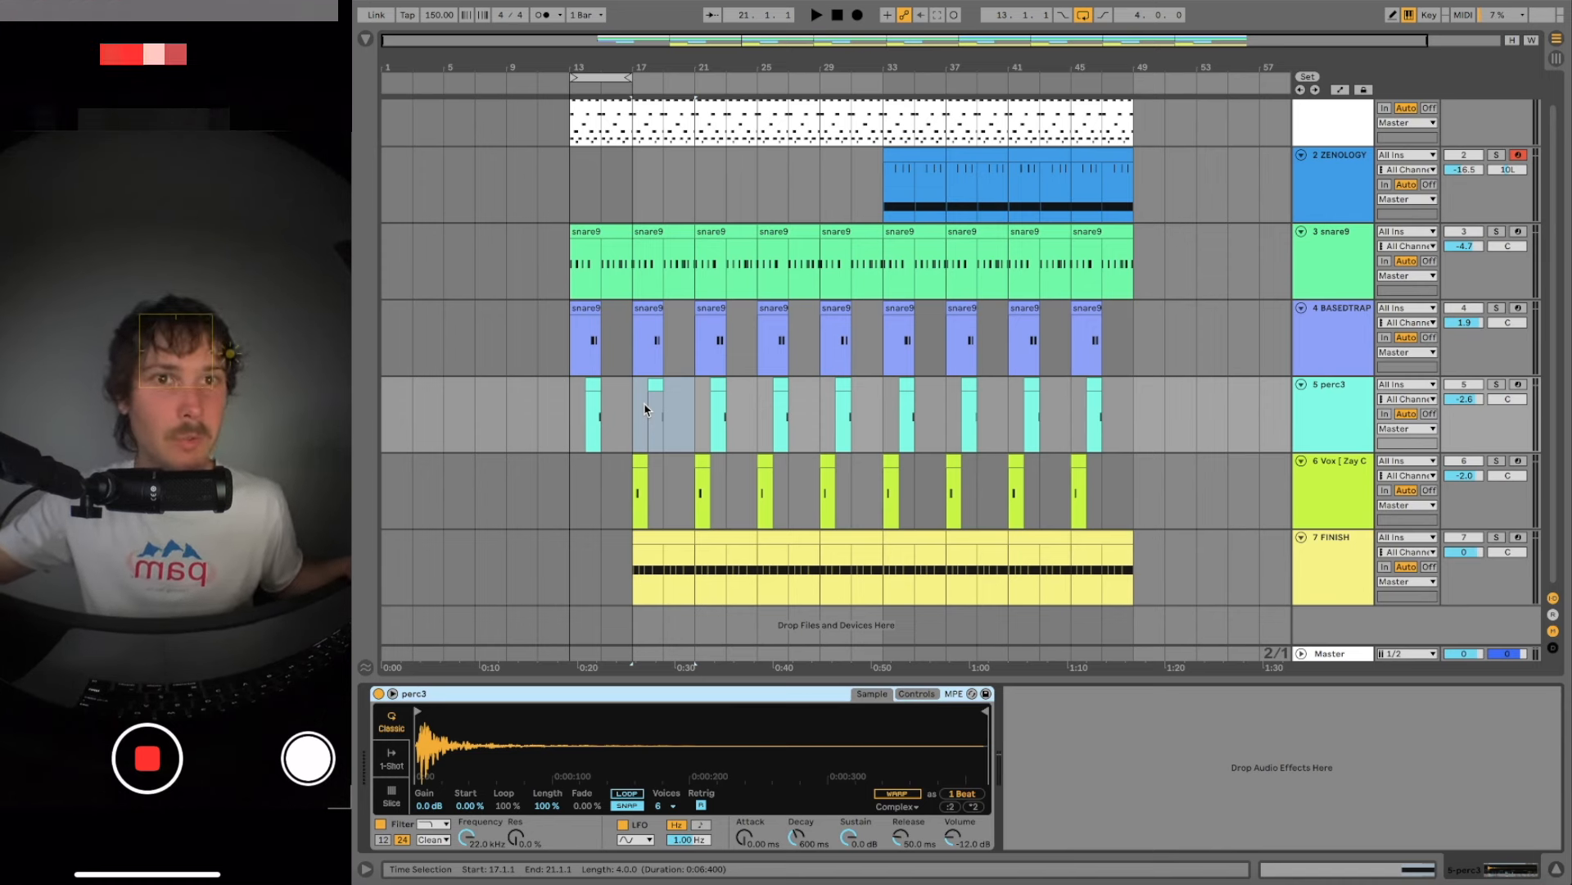
pyautogui.press('Down')
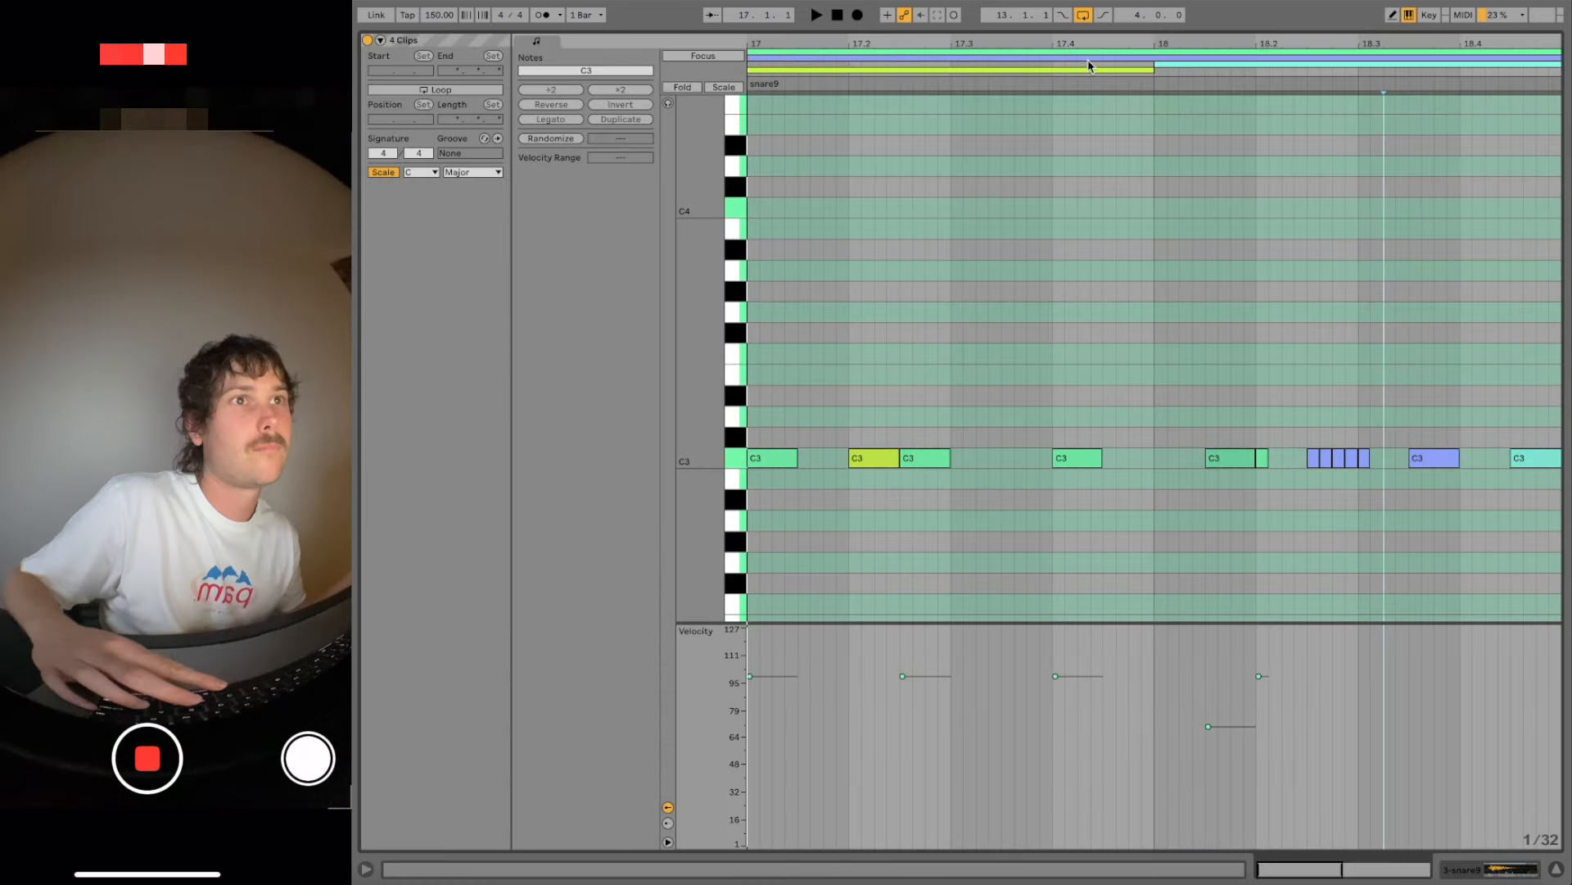
pyautogui.press('space')
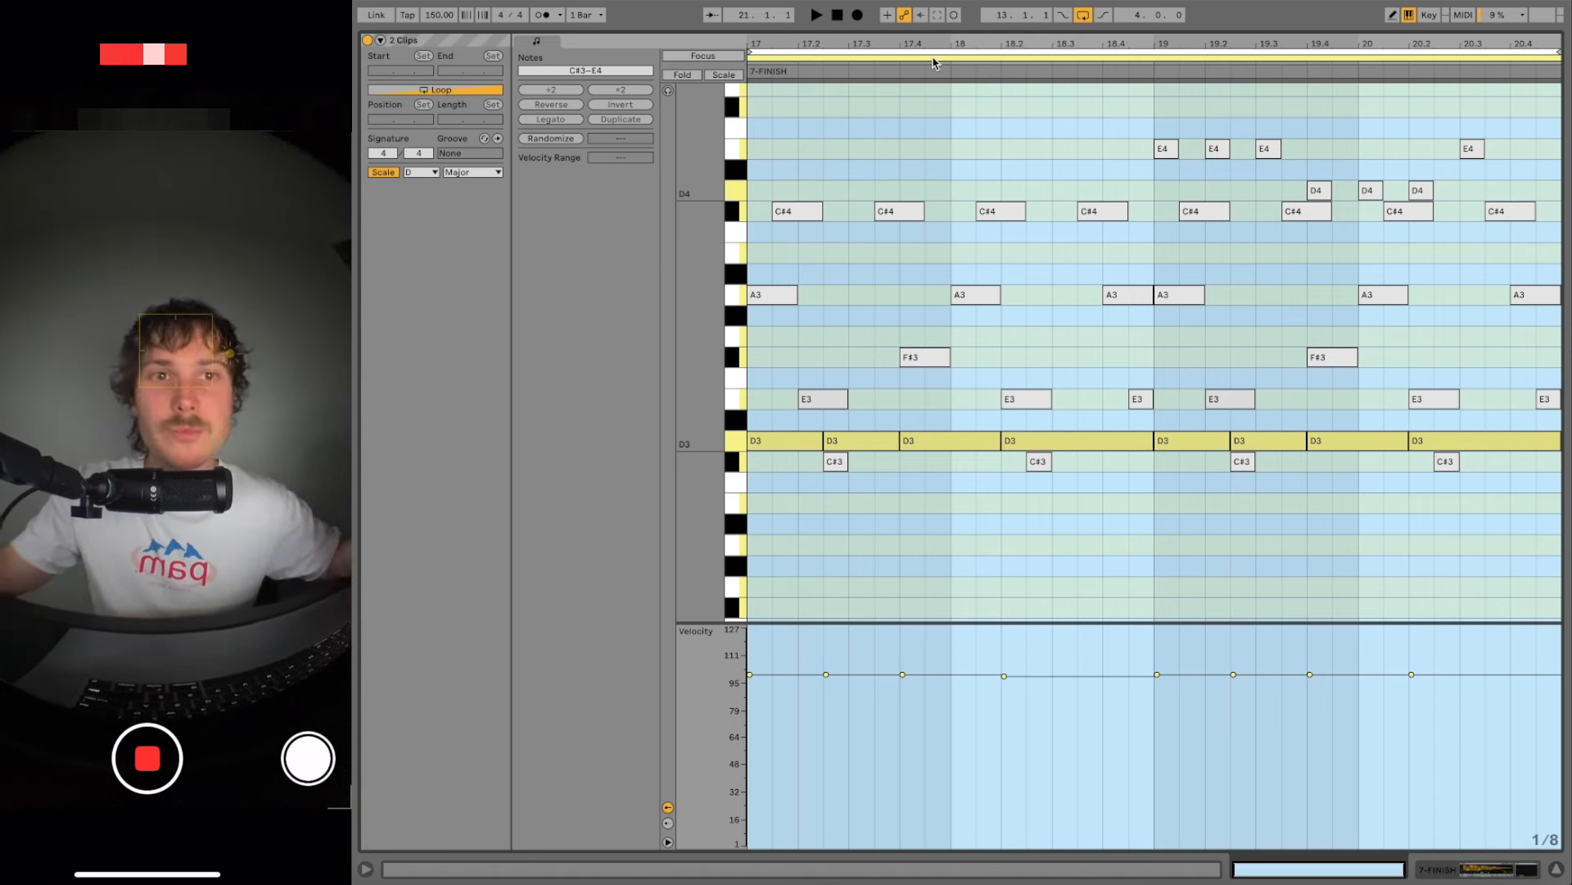
# - Play the full arrangement from bar 13 and fit all tracks to the available height
pyautogui.hotkey('shift', 'Tab')
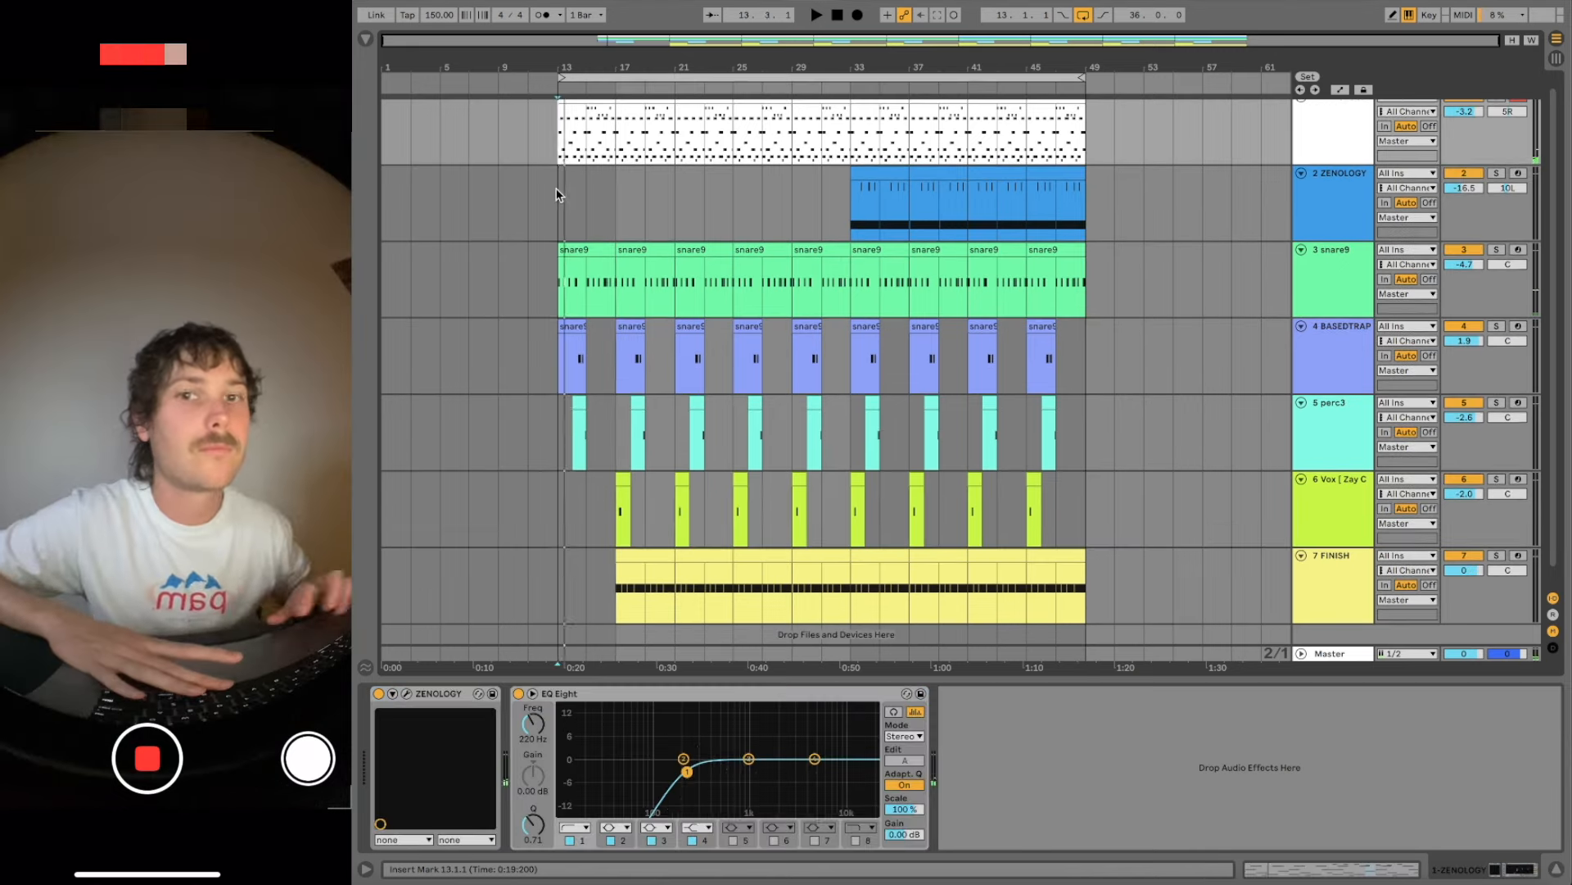
pyautogui.press('space')
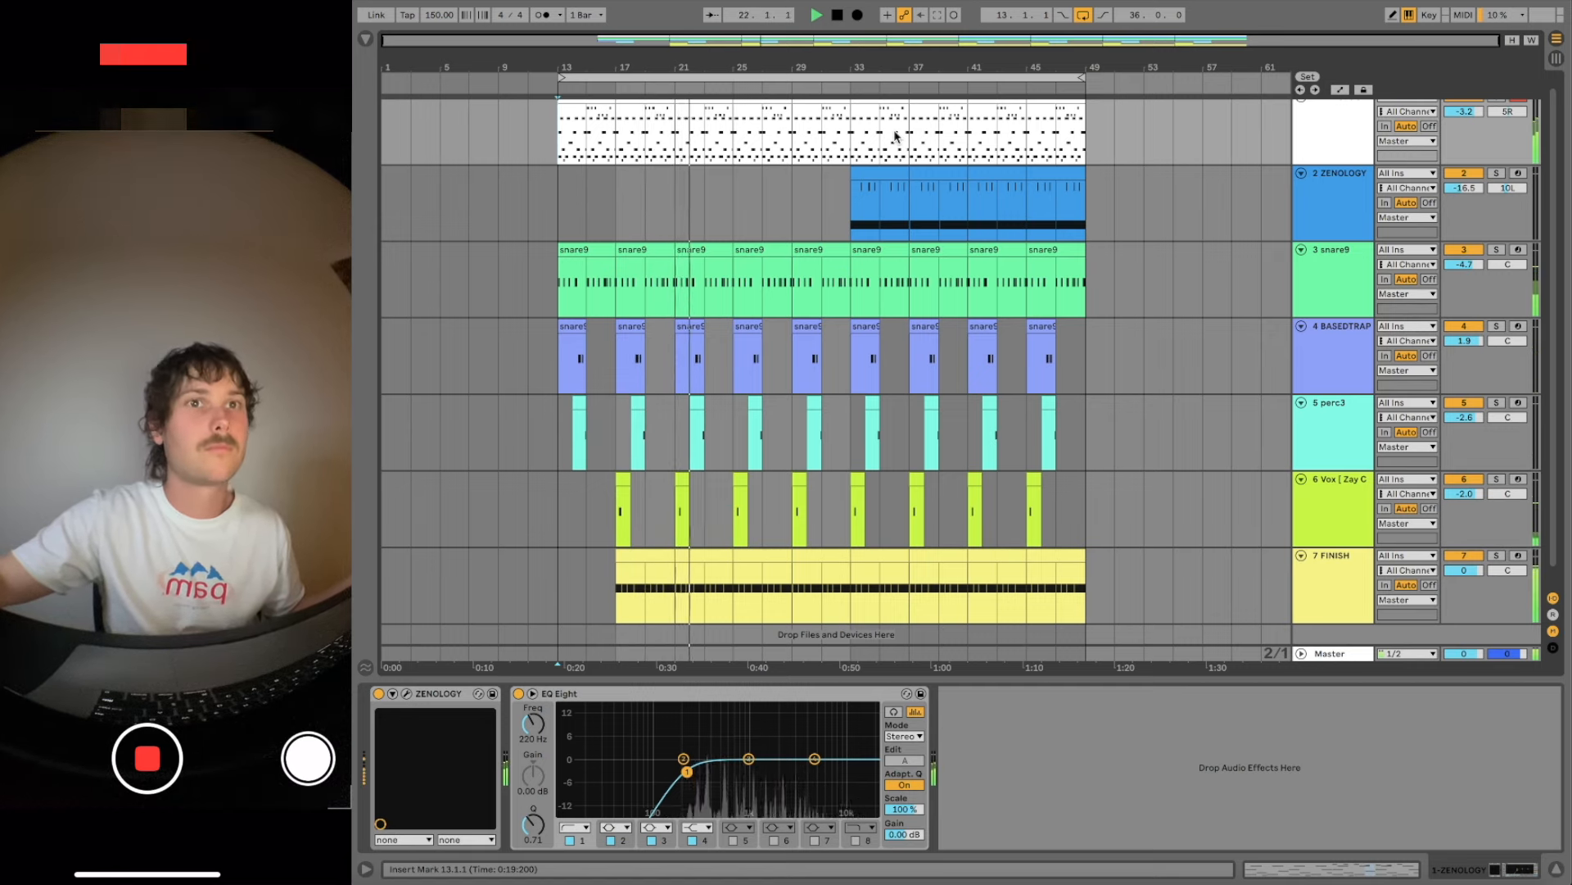
pyautogui.click(1512, 40)
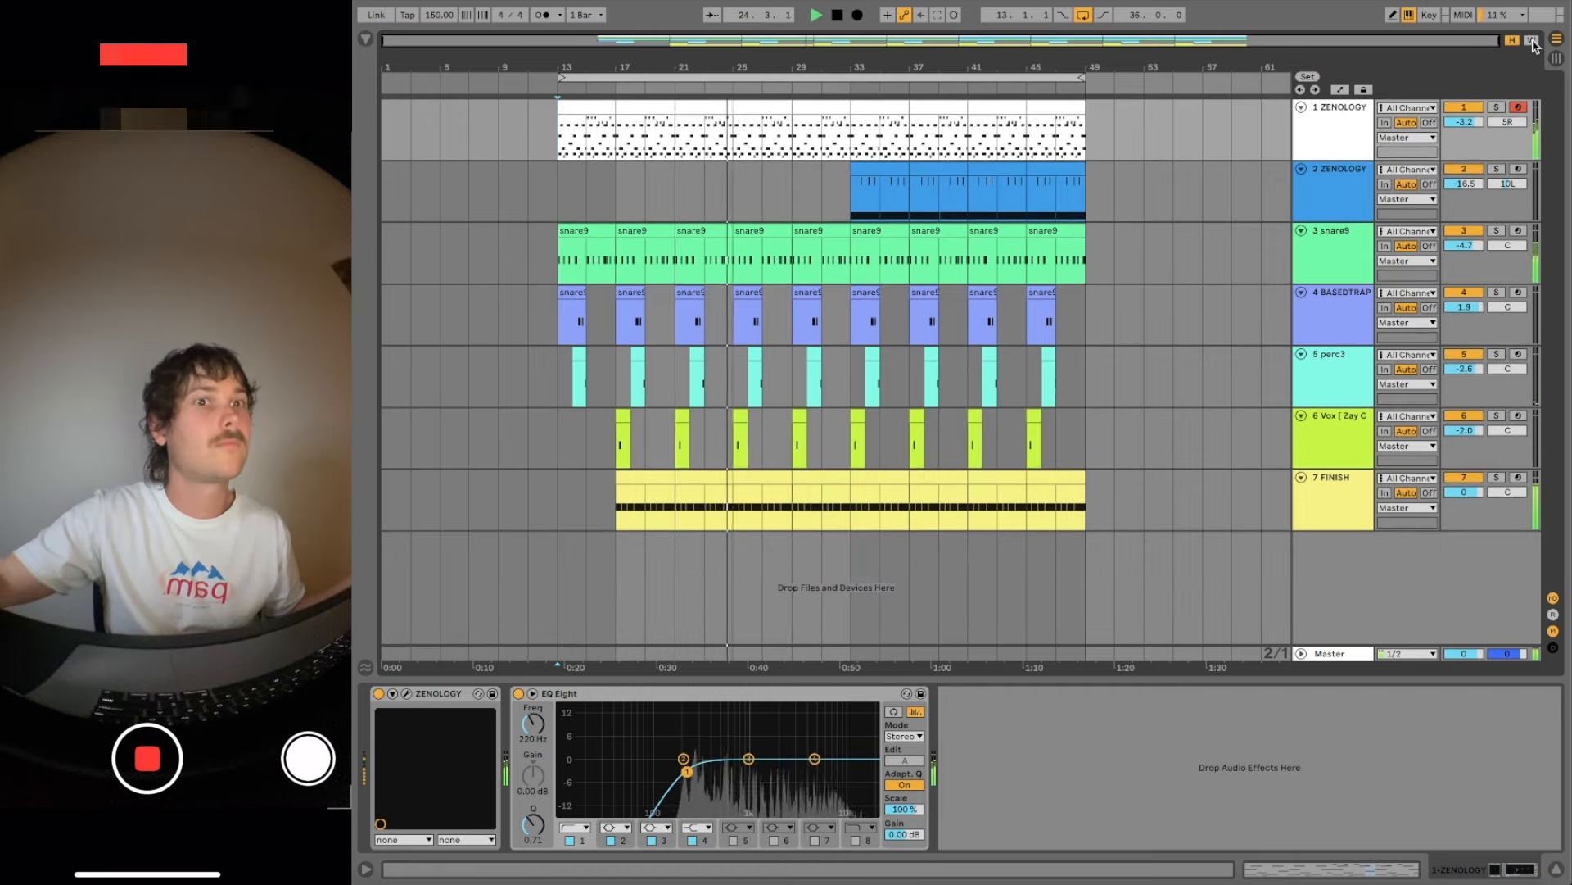